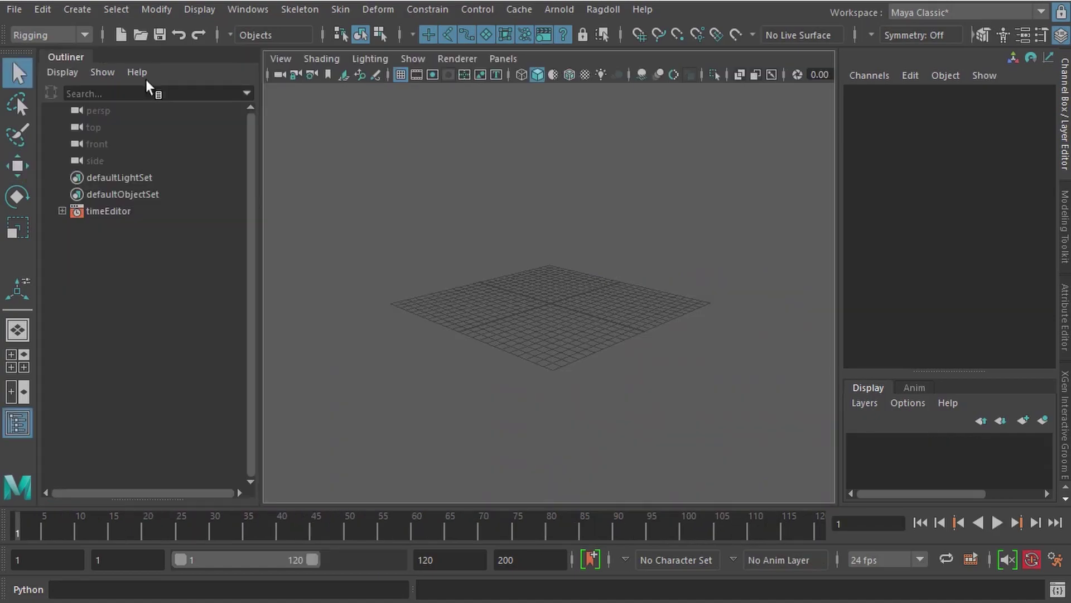
Step: Load the RhinoRig ragdoll rig into the scene, play its simulation and rewind to the first frame
click(14, 9)
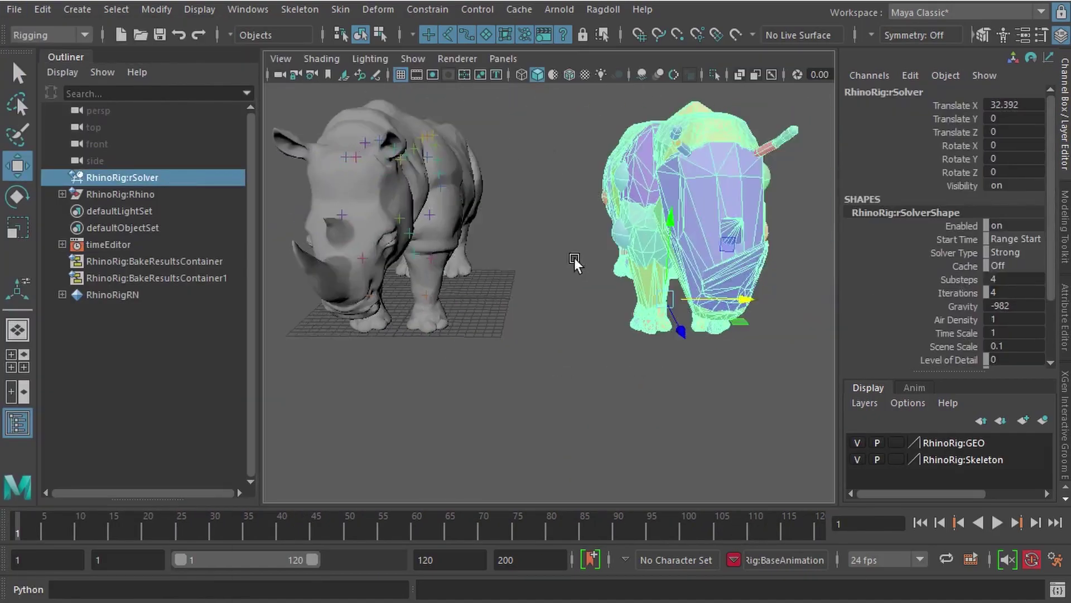
click(998, 523)
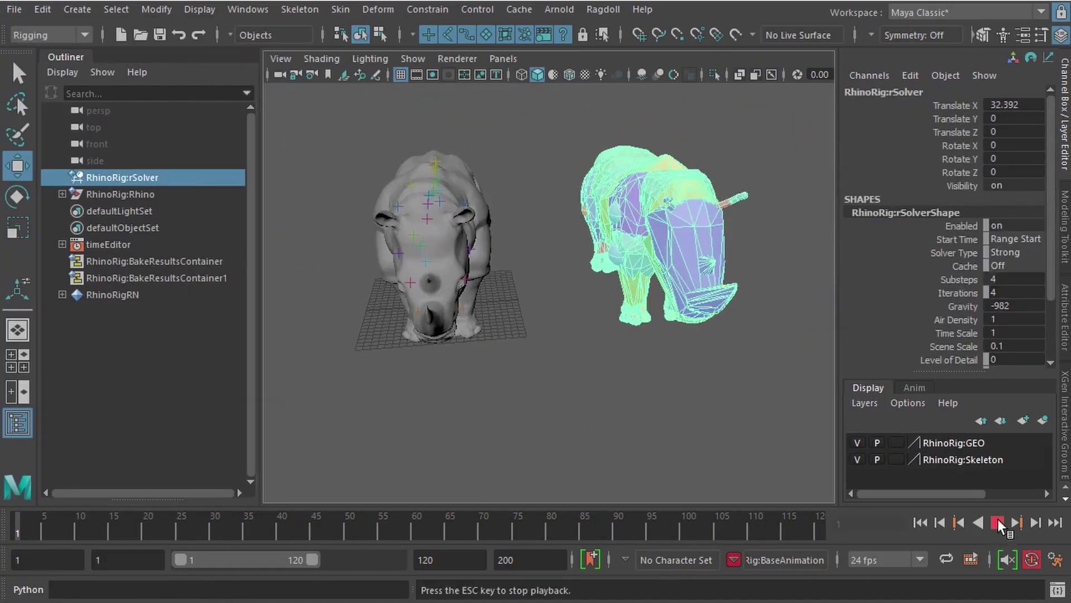
click(920, 523)
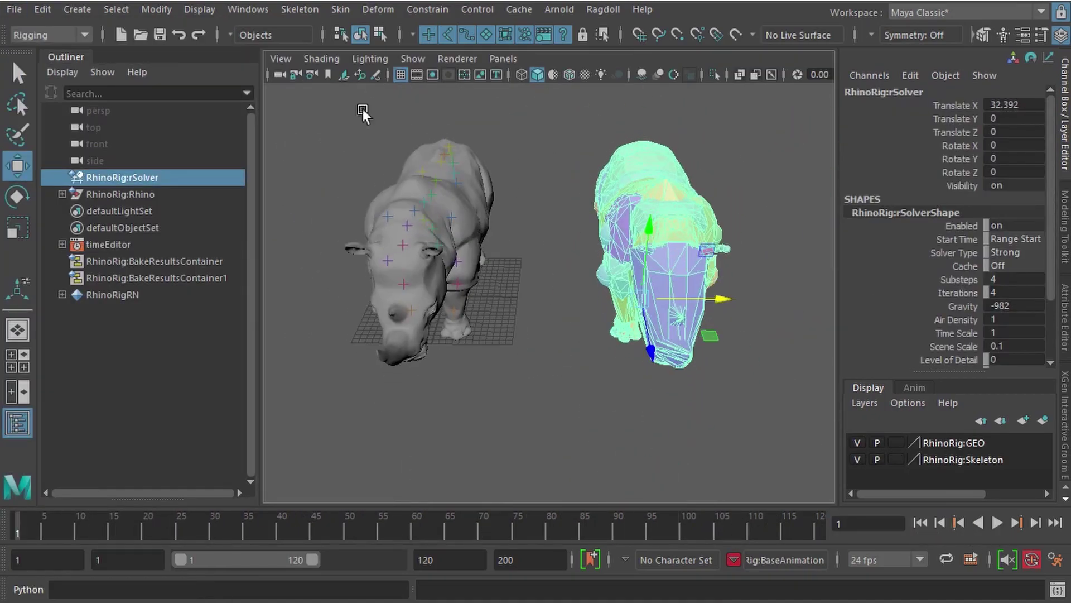
Step: Create a polygon plane under the rhino and scale it uniformly to about 345 as a ground surface
click(77, 9)
mouse_move(159, 75)
click(321, 152)
key(e)
key(r)
drag(444, 296, 708, 305)
Step: Apply Ragdoll's Assign and Connect to the ground plane and set its marker behaviour to Kinematic
click(598, 9)
click(650, 85)
alt+right_drag(719, 195, 826, 173)
click(892, 306)
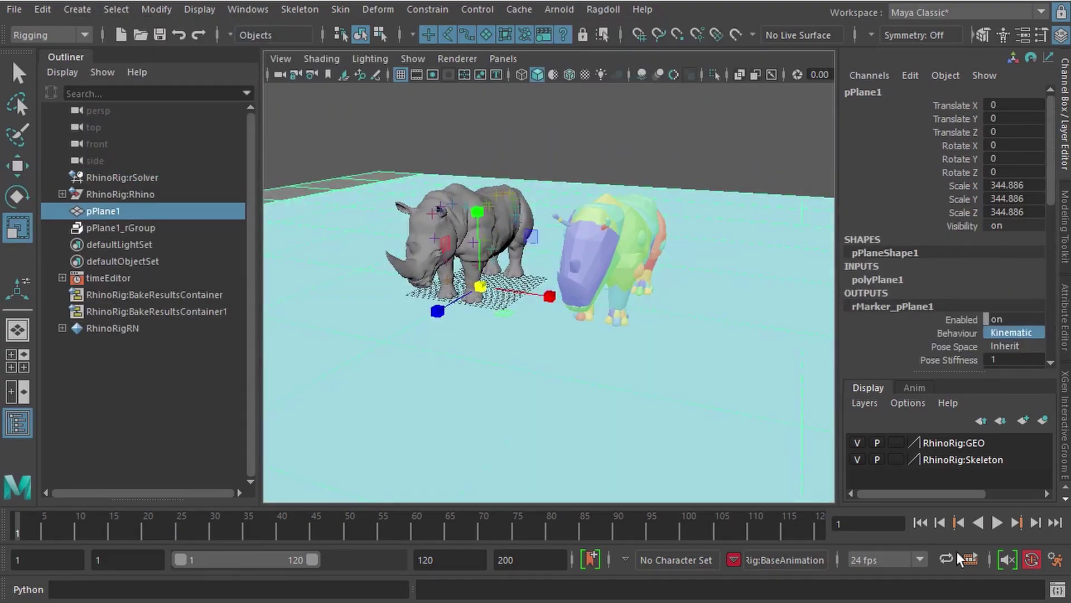
Step: Keyframe the left front leg joints along the timeline and play the ragdoll simulation from the start
click(938, 522)
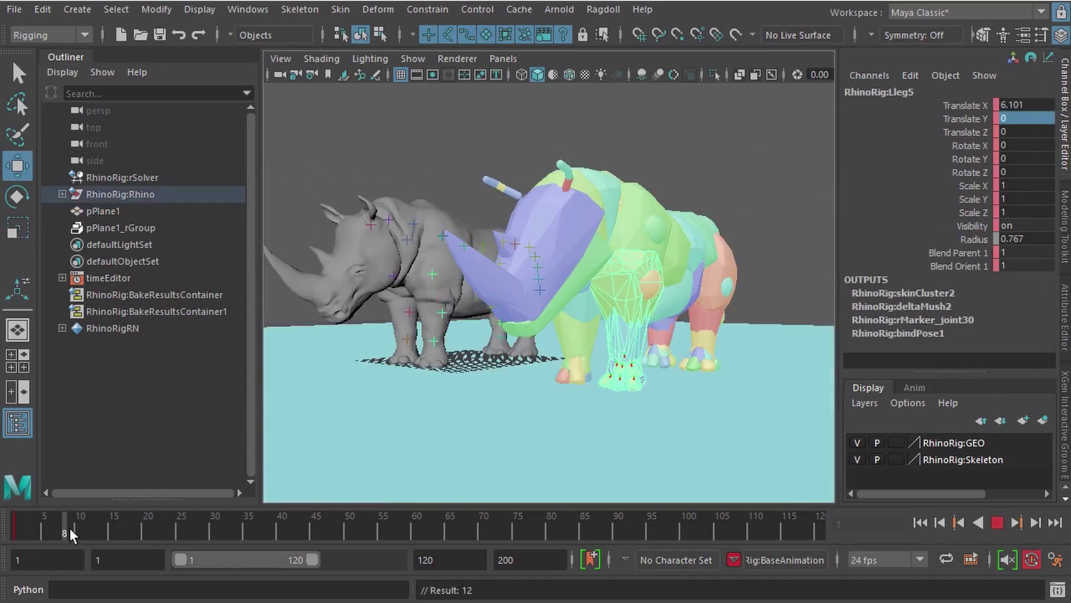
drag(19, 530, 565, 557)
click(921, 522)
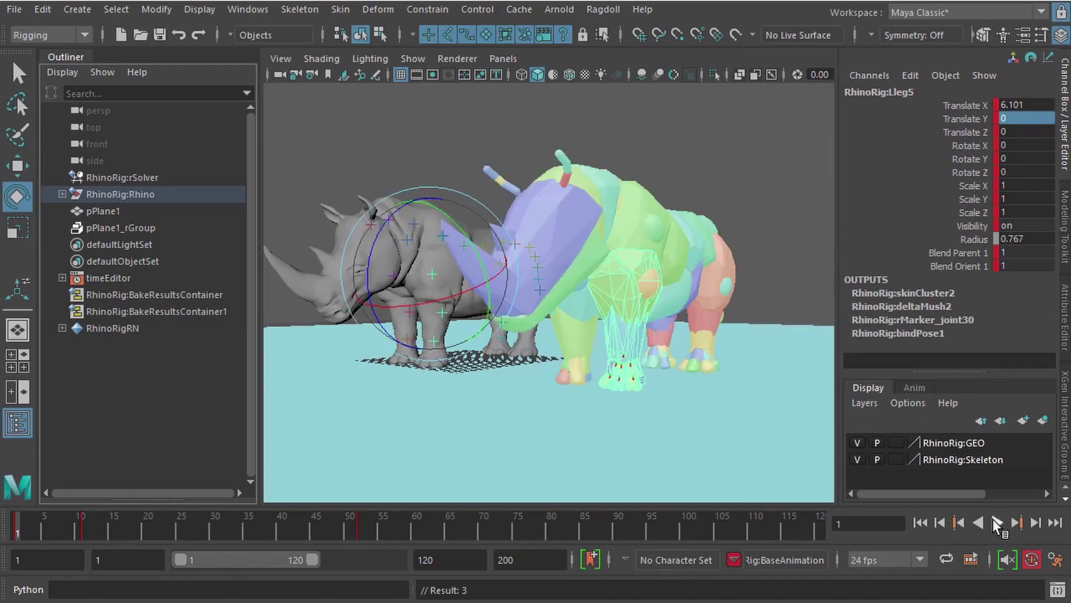
click(996, 523)
Step: Undo the spine4 joint's move, add a Ragdoll Pin constraint to it and raise the pin to about 34.6 in Y
mouse_move(605, 246)
middle_down()
mouse_move(607, 234)
mouse_move(600, 241)
middle_up()
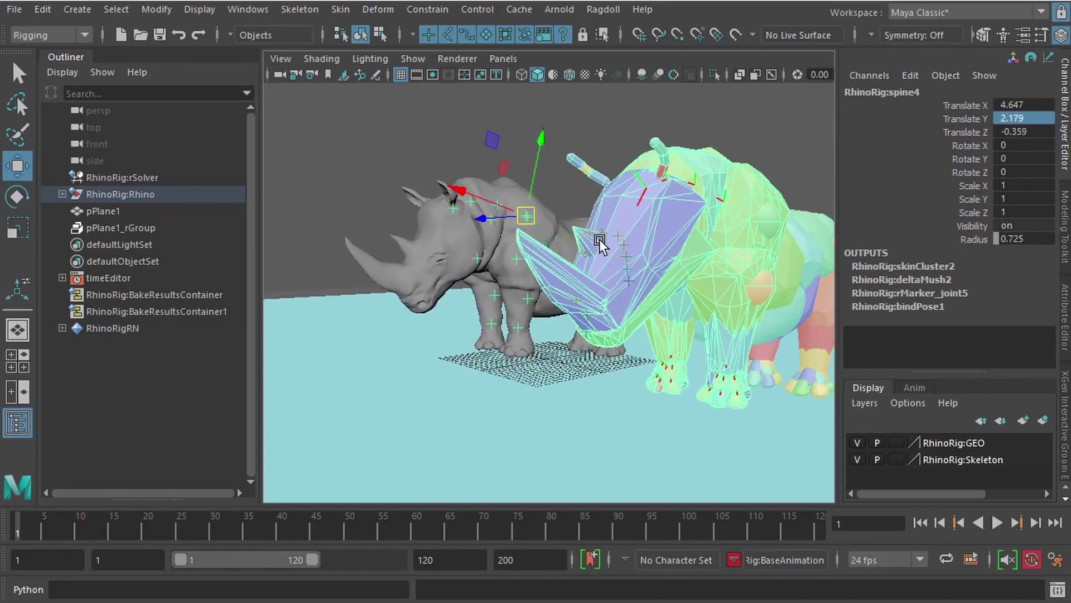
key(ctrl+z)
click(602, 12)
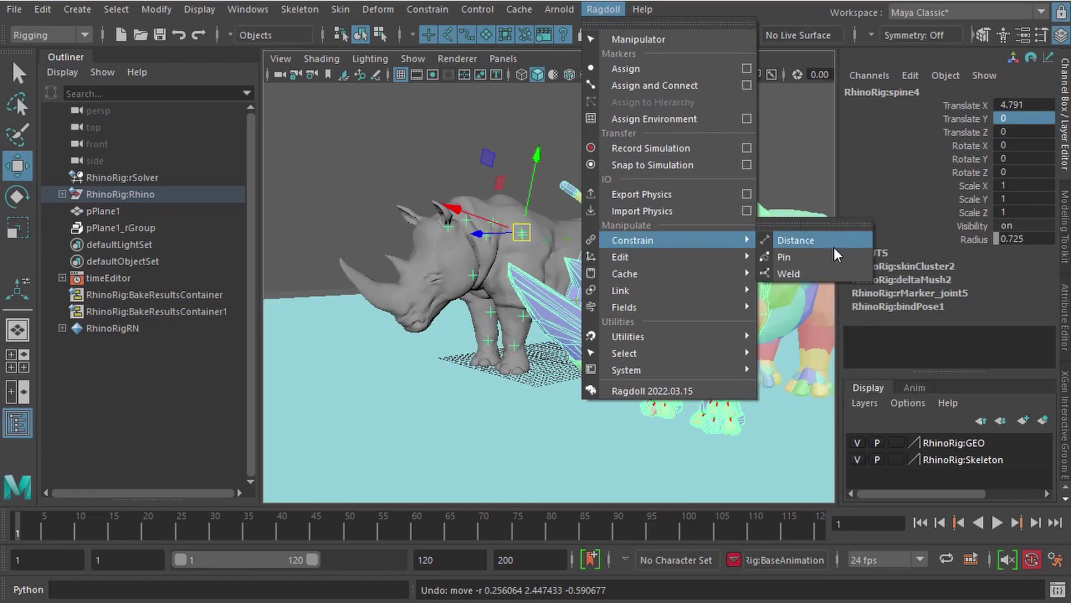
click(832, 258)
drag(486, 230, 484, 126)
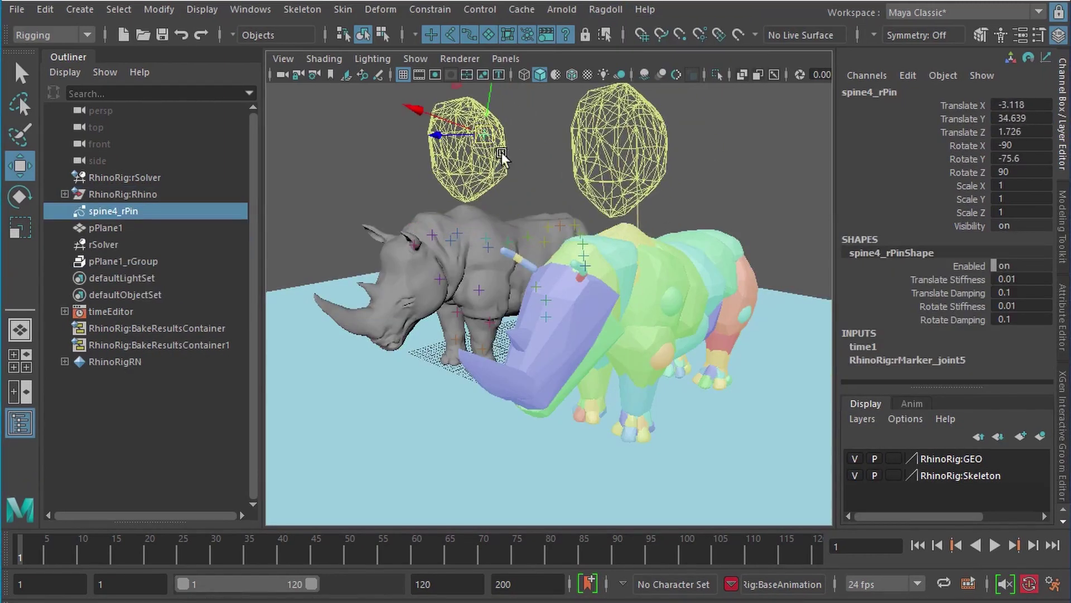
Step: Parent-constrain spine4_rPin to the spine4 joint
click(559, 226)
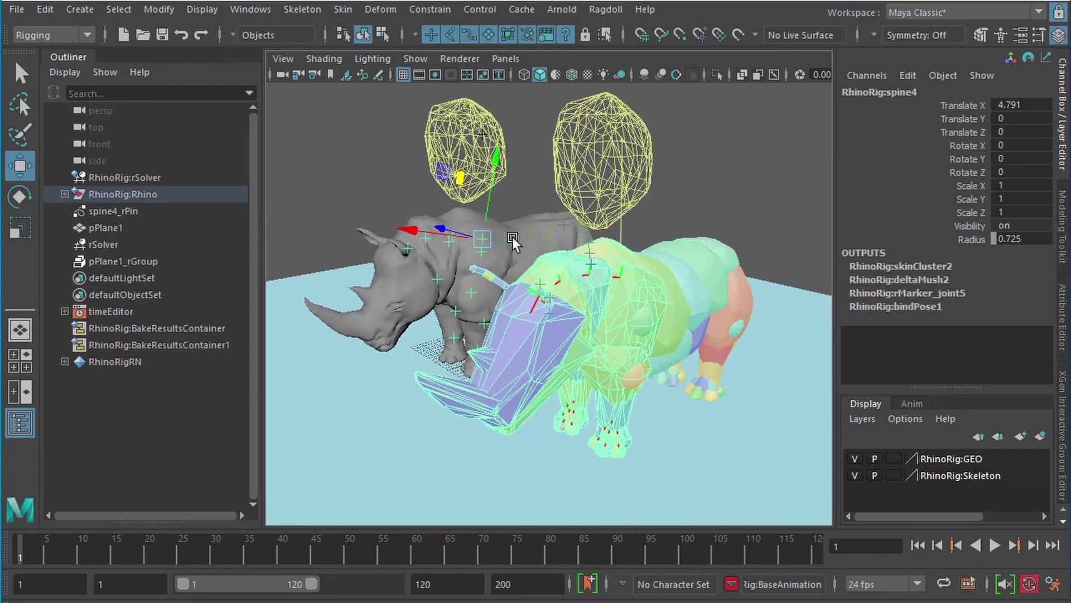
click(463, 138)
click(480, 9)
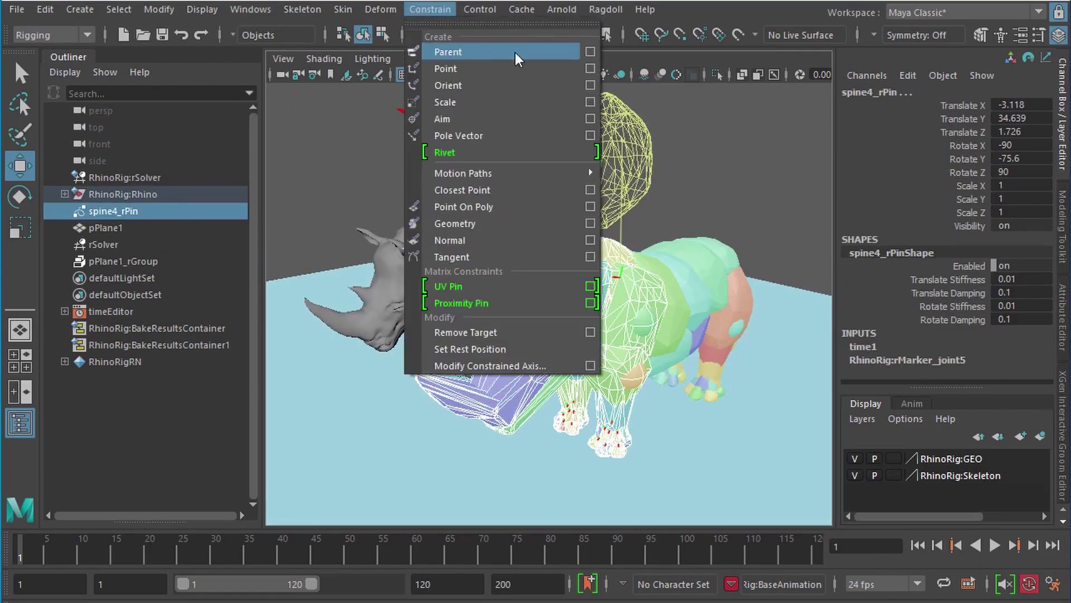
click(597, 52)
click(477, 425)
click(627, 425)
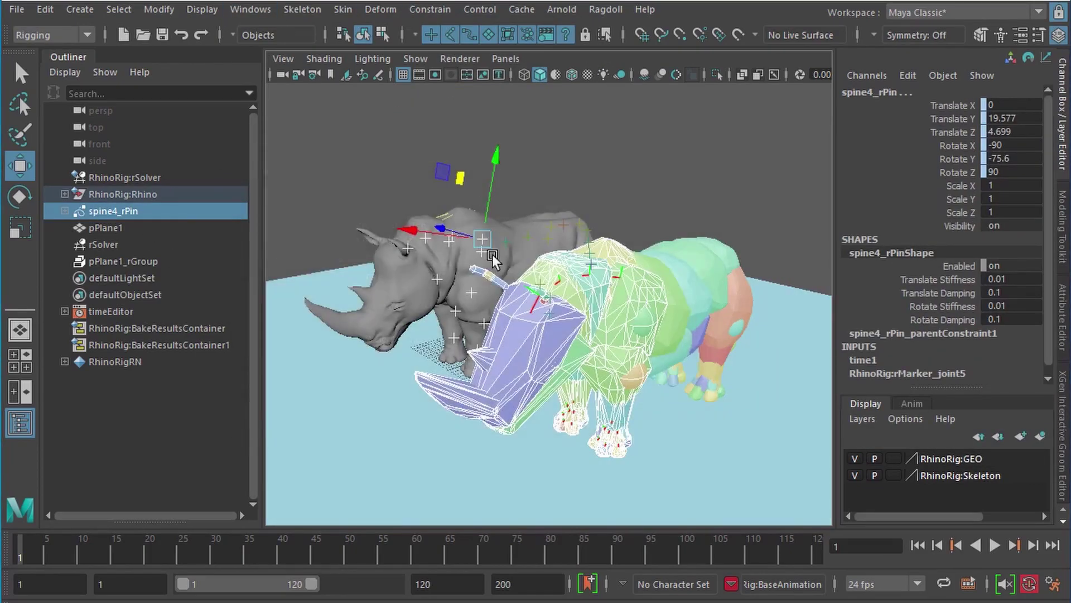
Step: Open the shape attributes of spine4_rPin to inspect its stiffness and damping settings
click(602, 306)
click(634, 213)
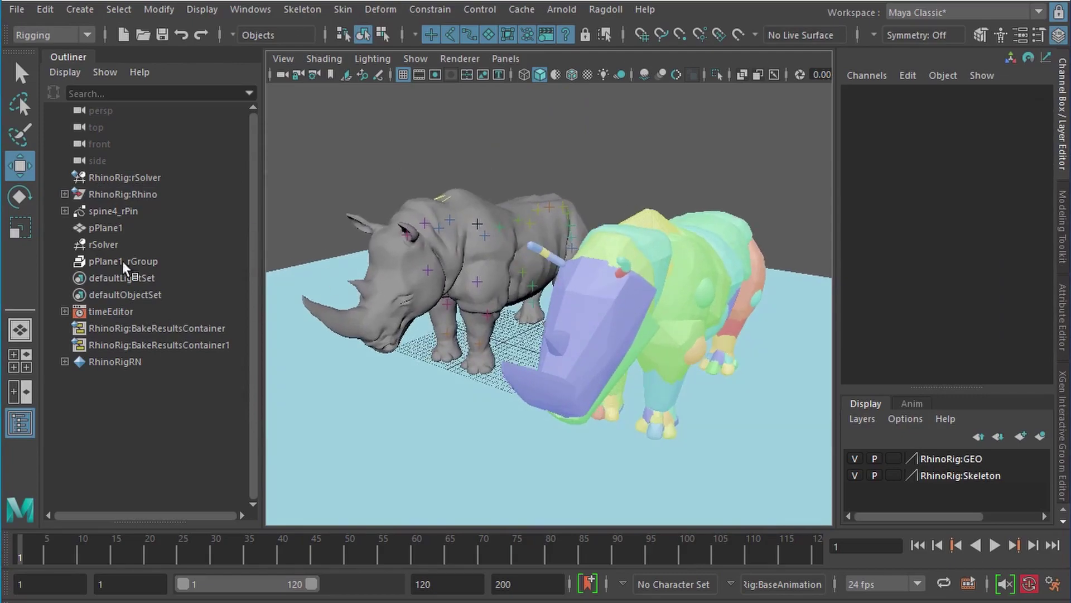
click(114, 211)
click(915, 252)
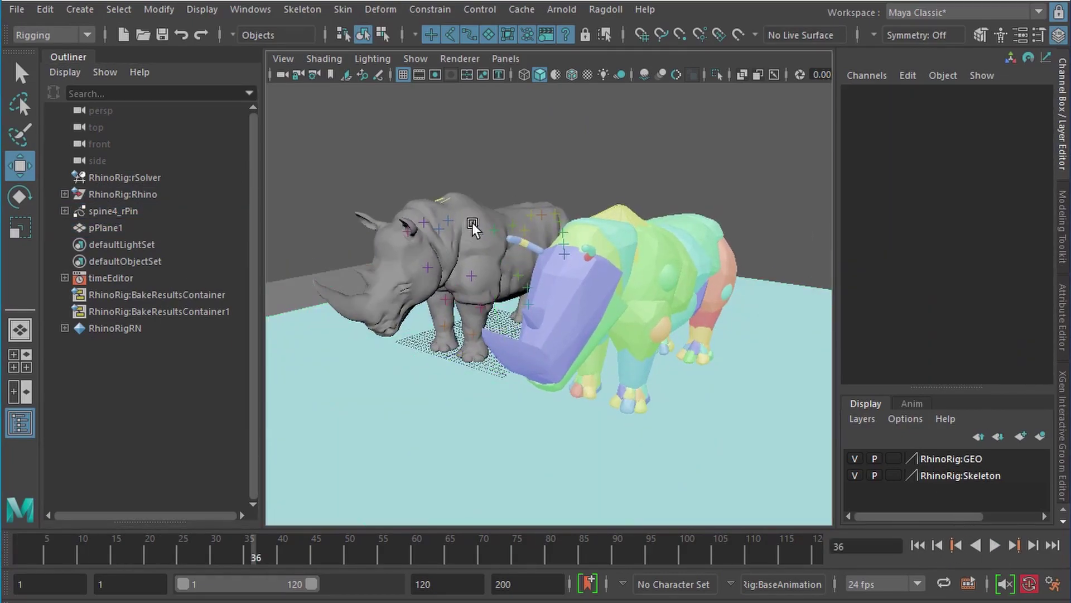
click(109, 212)
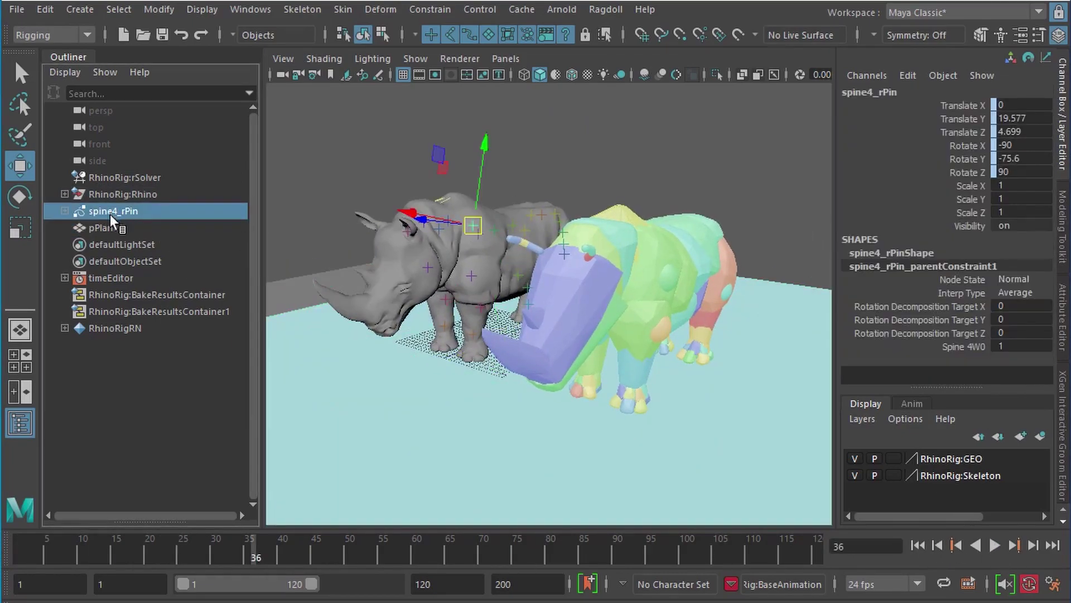
click(915, 253)
Step: Set the pose stiffness of RhinoRig:body to 0.5, play the simulation and rewind it
click(770, 215)
click(544, 223)
key(alt+v)
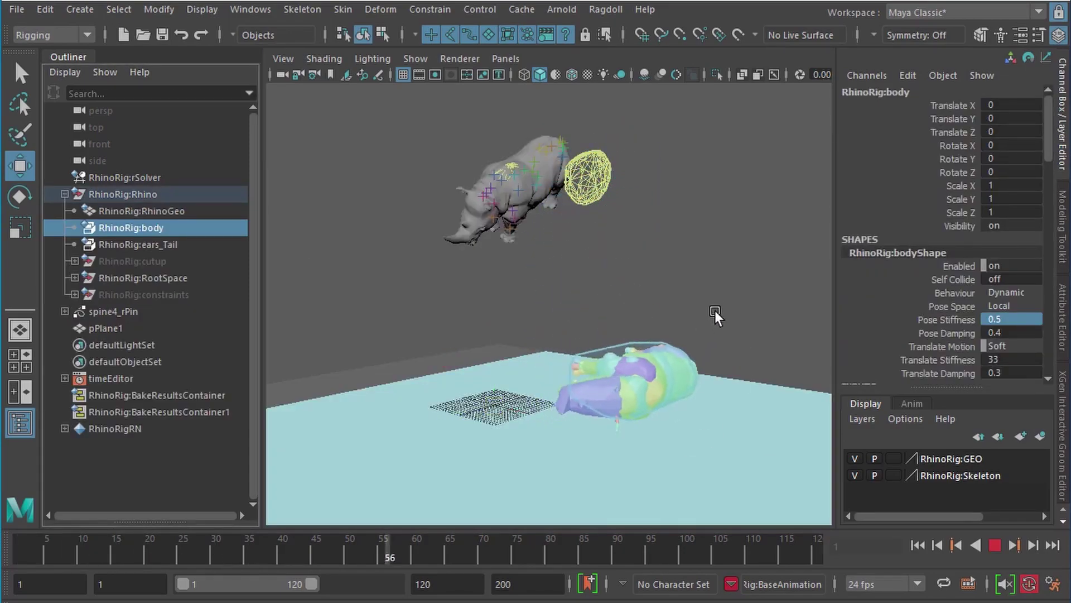
click(417, 147)
key(alt+v)
click(918, 546)
Step: Set spine4_rPin's translate stiffness to 1 and rotate stiffness to 0, and test the simulation
click(121, 314)
click(921, 254)
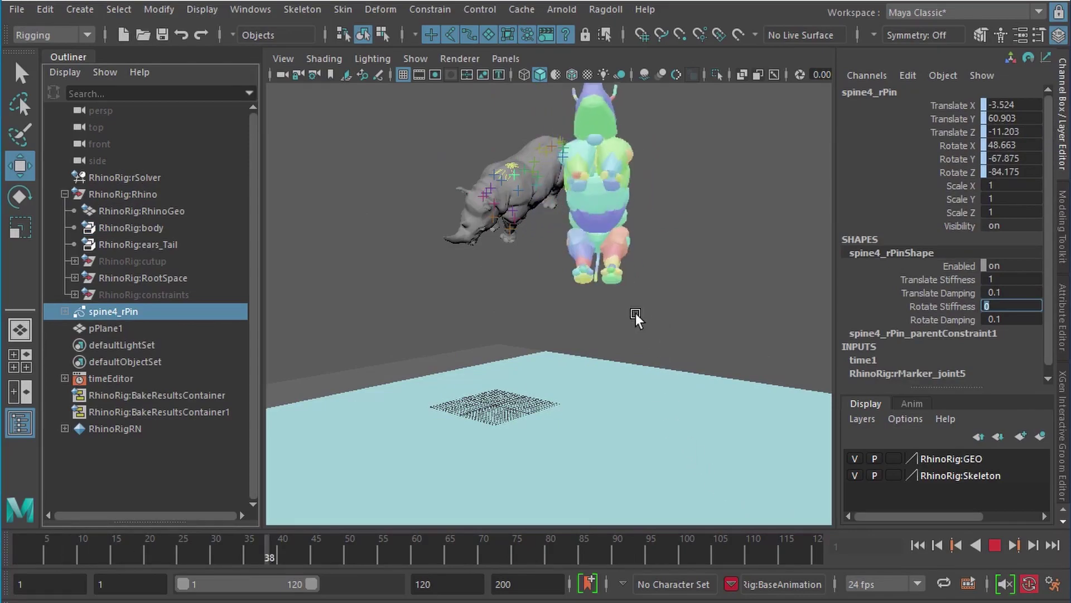
click(994, 545)
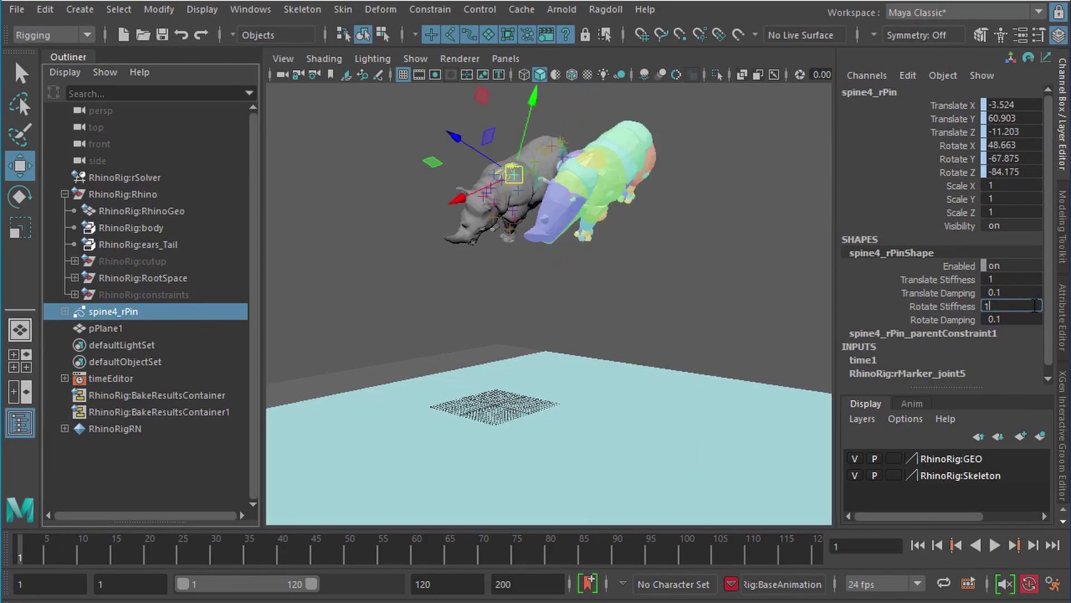
Step: Set the pin's rotate stiffness to 1 and rotate the root joint to about -8.3, -17.2, -12.5 degrees
click(495, 201)
key(e)
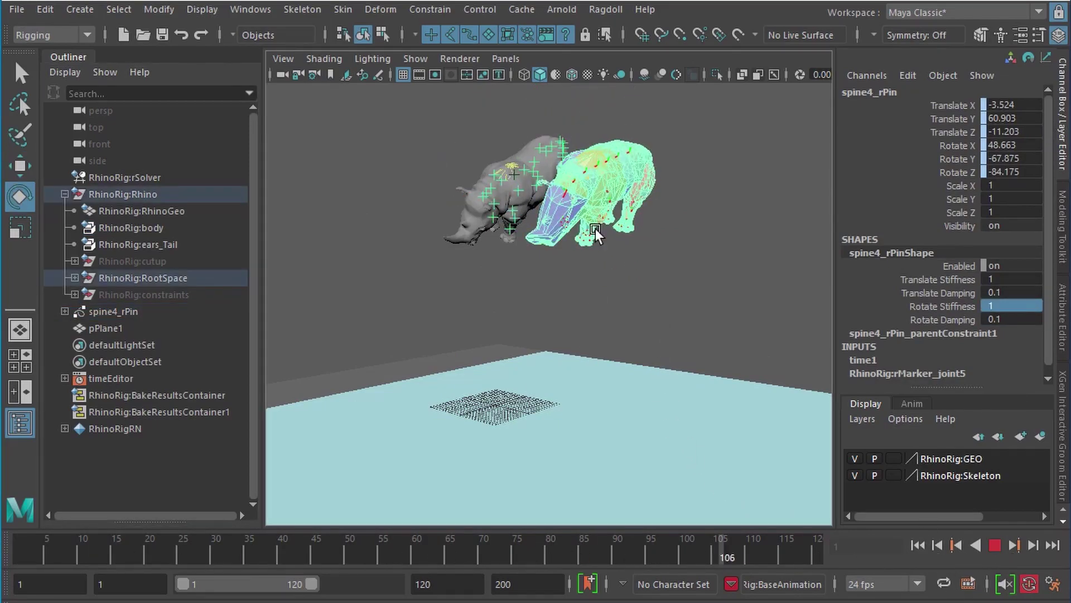
key(Escape)
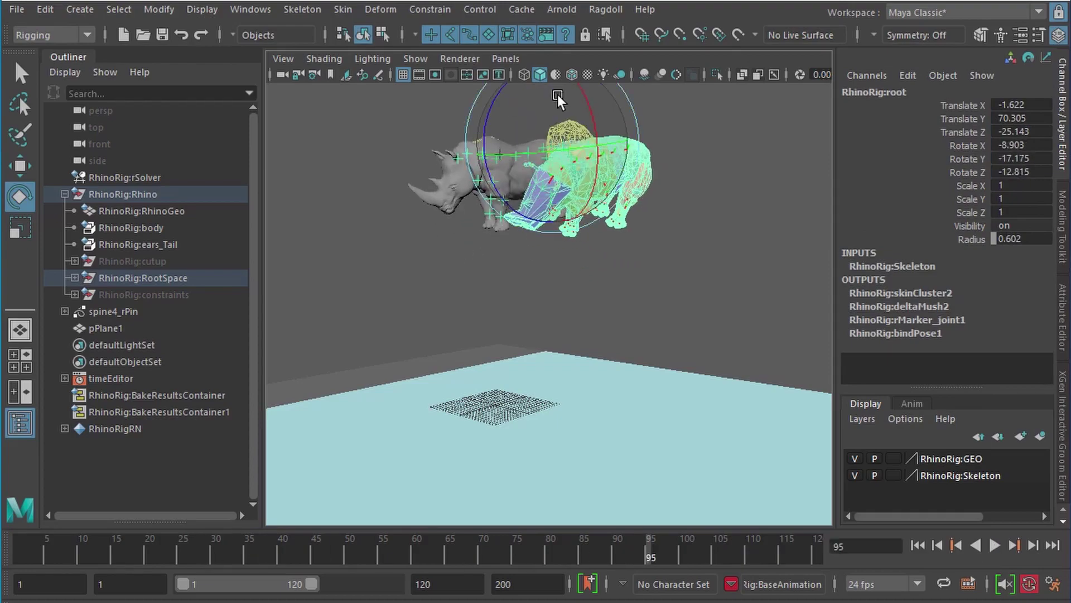
key(Escape)
Step: Set the pose stiffness of RhinoRig:body to 0.1 and play the simulation
click(121, 230)
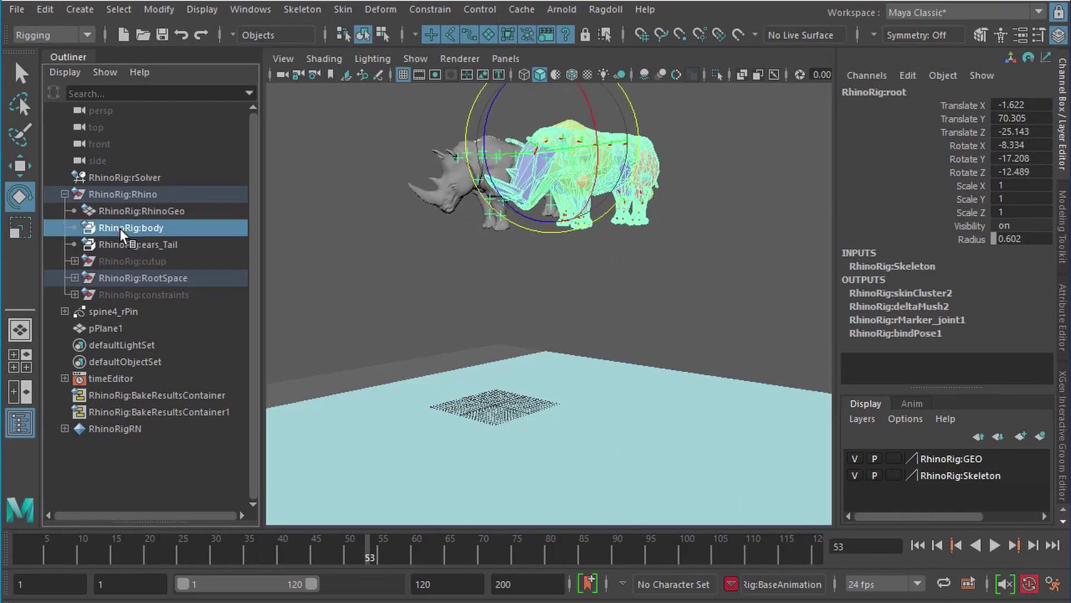
click(1008, 319)
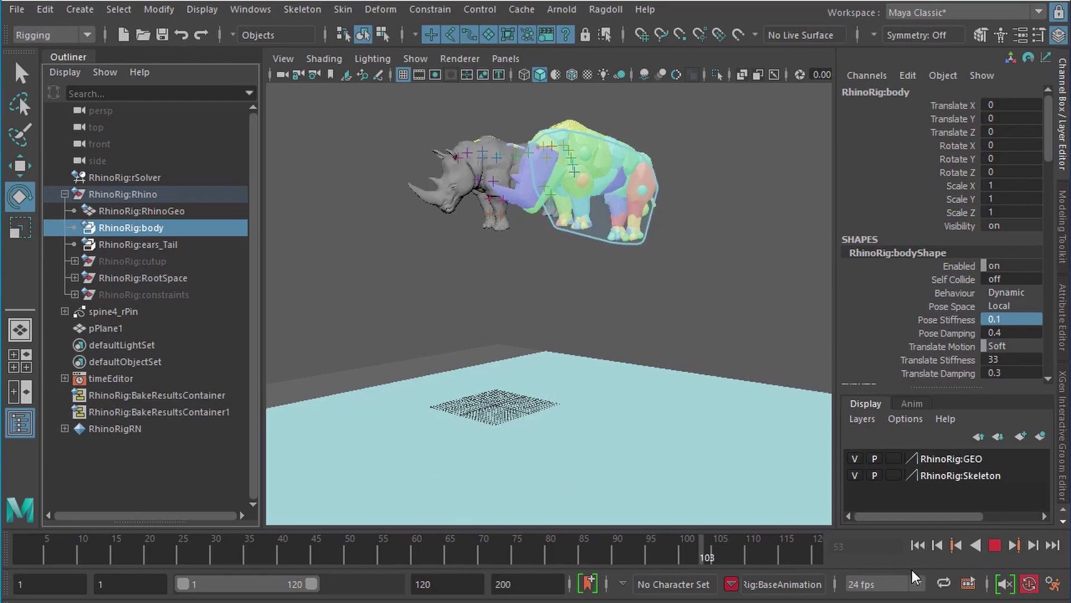
key(Escape)
Step: Set spine4_rPin's translate stiffness to 0 and rotate stiffness to 1, and play the simulation
click(126, 310)
click(910, 251)
click(1004, 279)
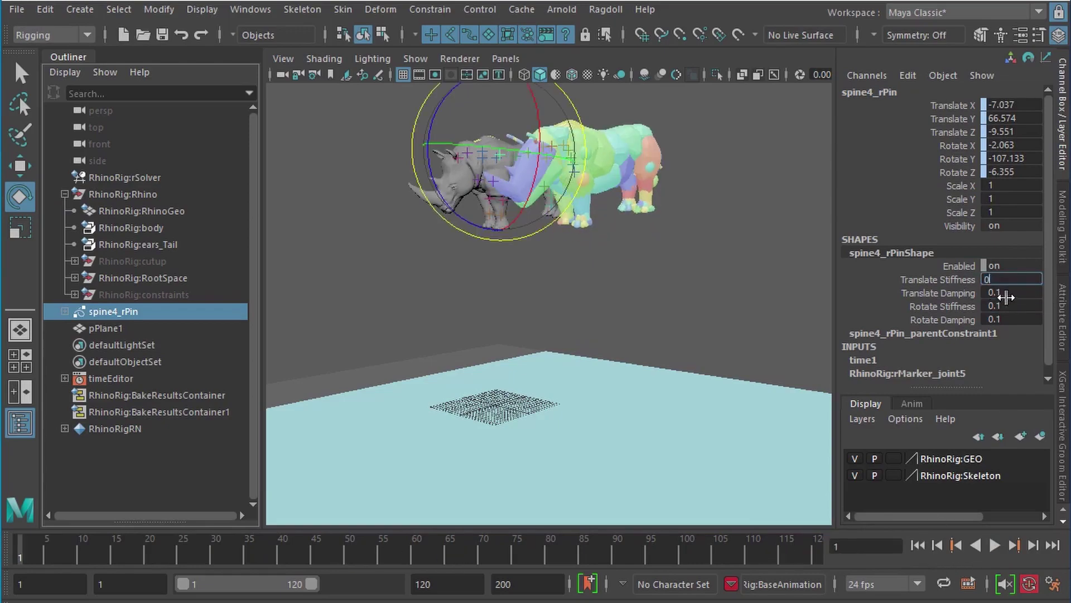
key(Escape)
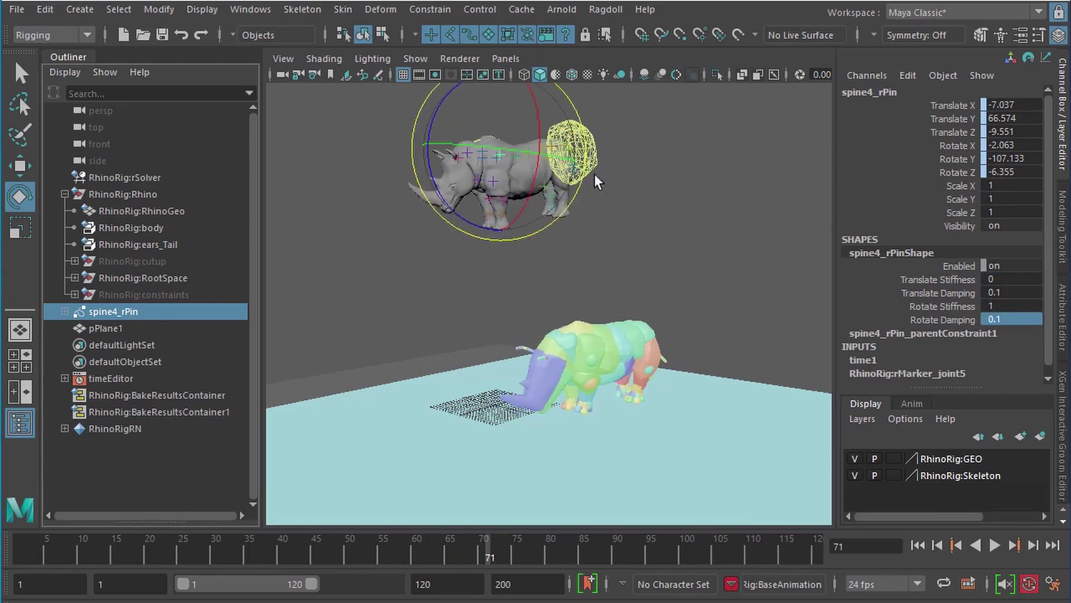
Step: Rotate the root joint to about -8.7, -14.5, 18.2 degrees and replay the simulation
click(592, 174)
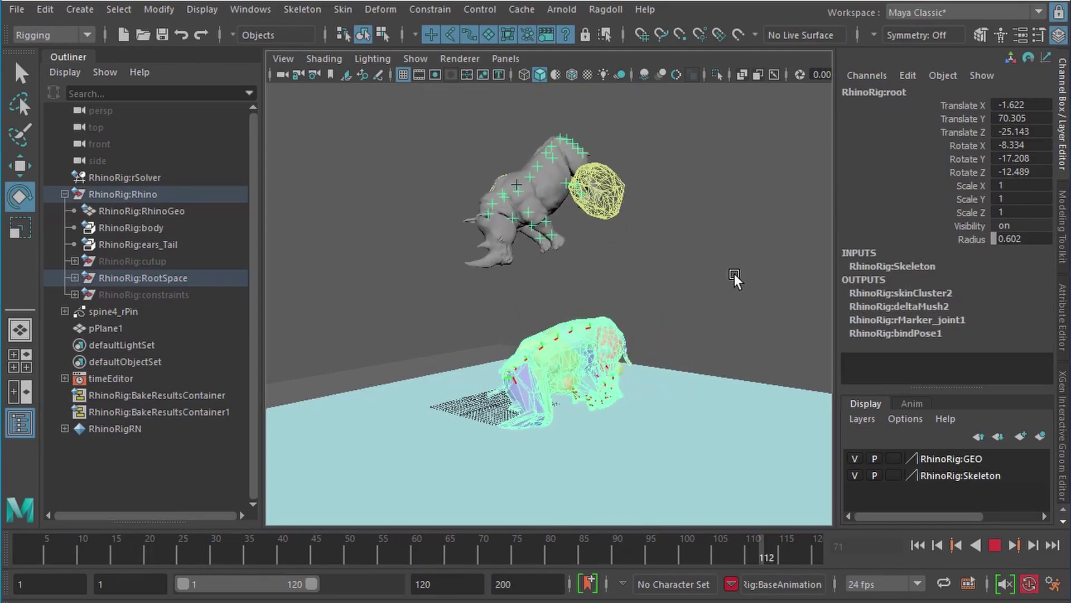
click(994, 545)
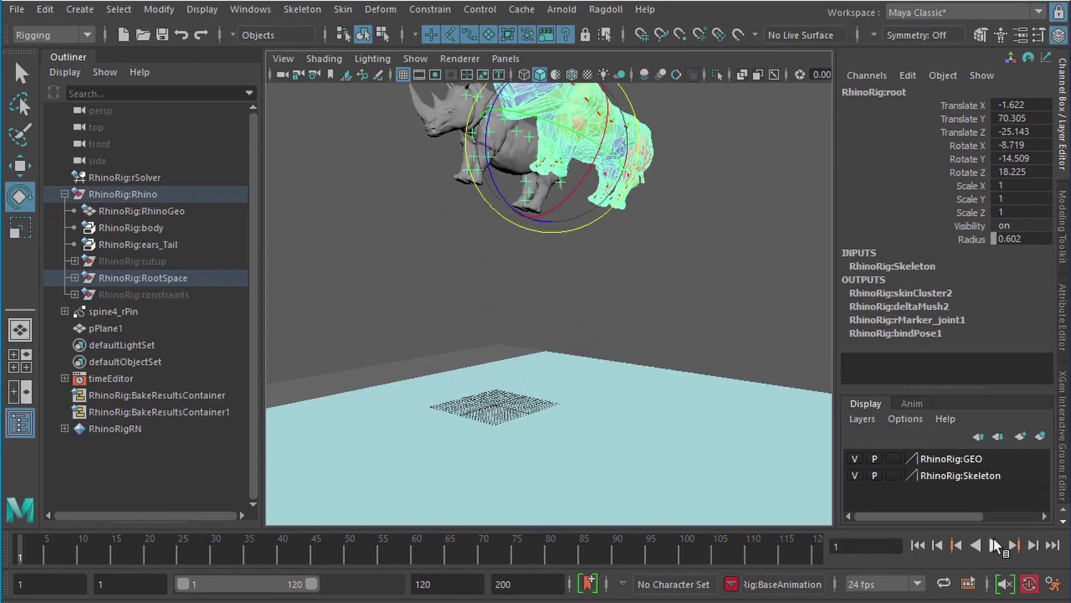
click(995, 545)
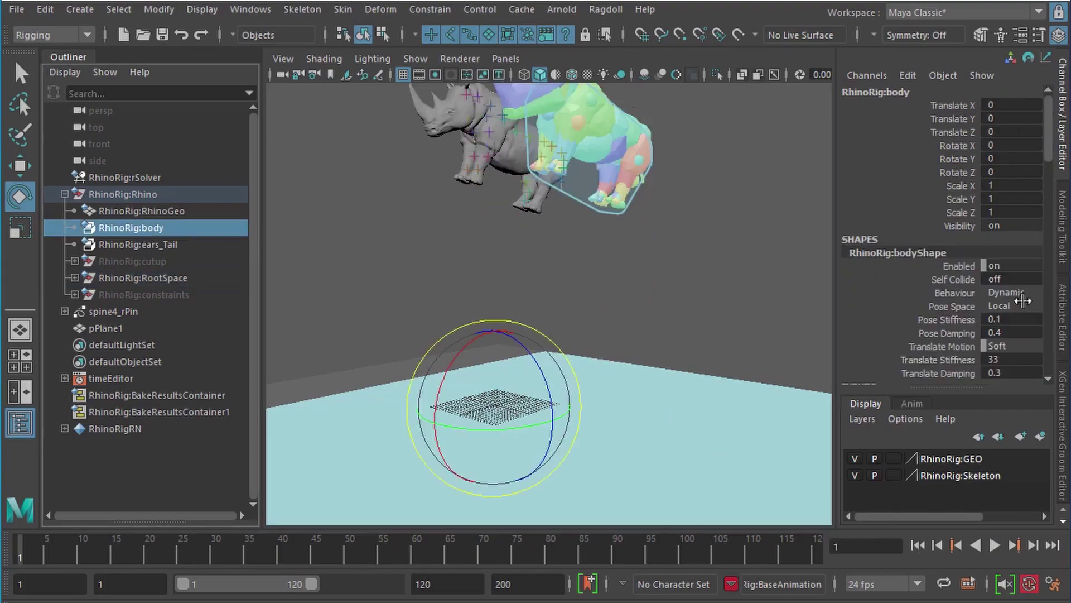
click(996, 546)
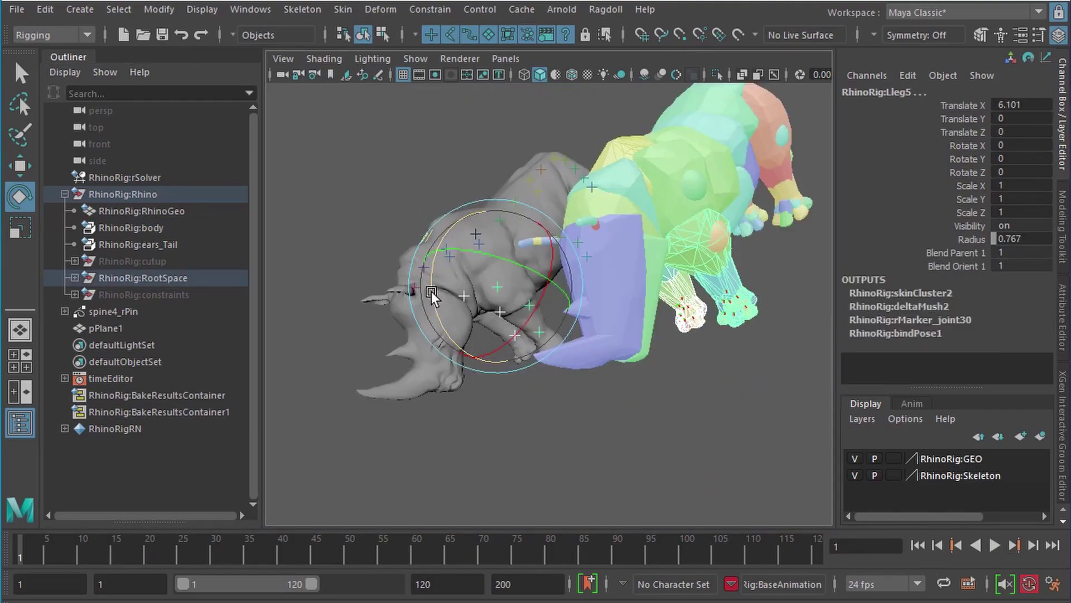
Step: Rotate the upper joints of both front legs, and rotate the neck and head joints together
drag(431, 292, 417, 233)
key(q)
click(447, 249)
shift+click(424, 268)
shift+click(419, 285)
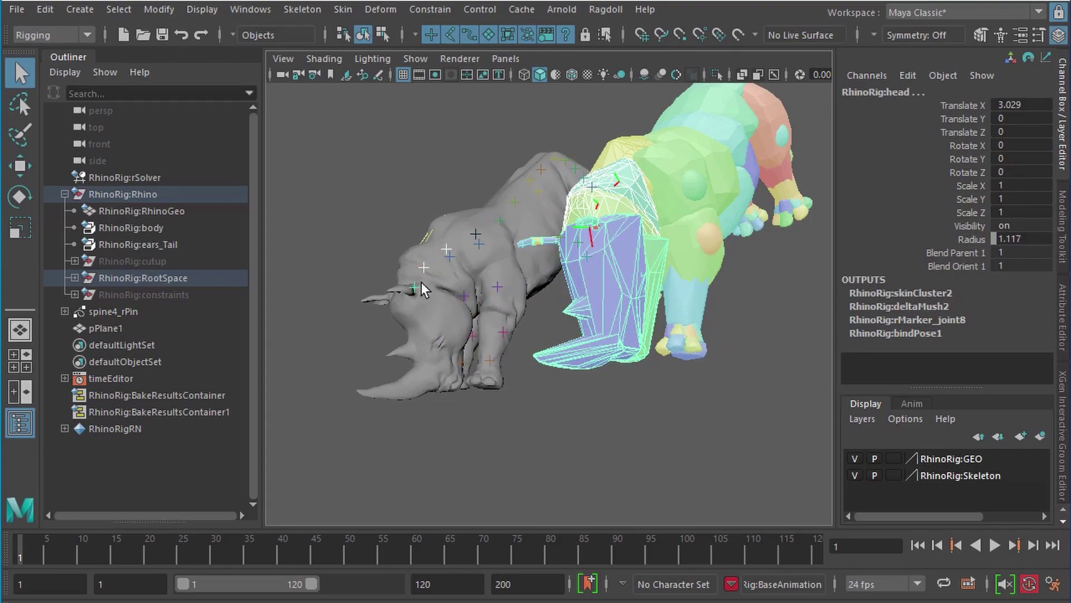
key(e)
drag(372, 357, 369, 288)
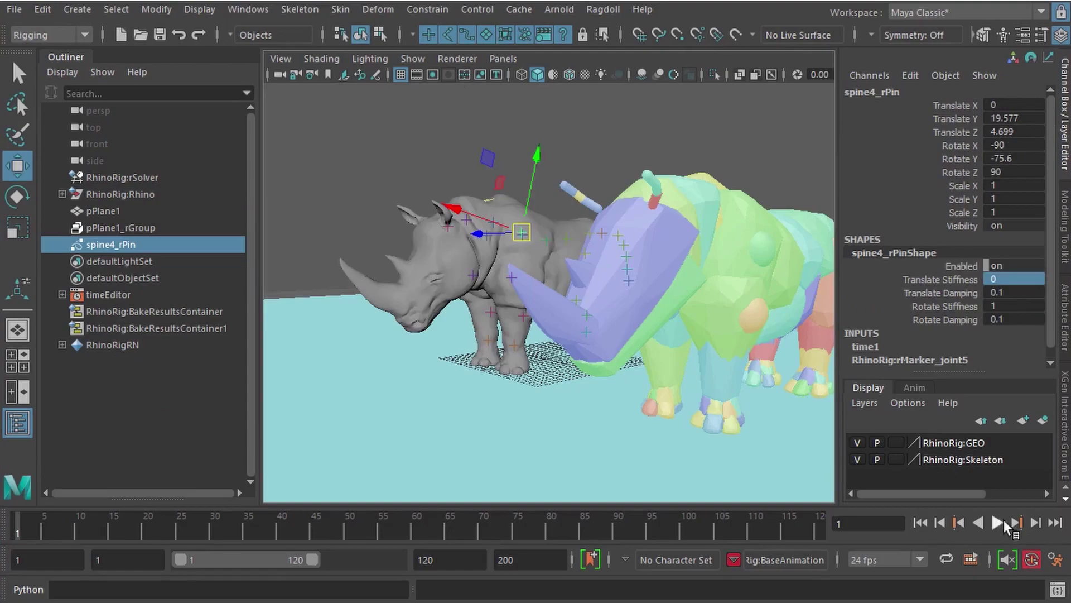
Step: Play the simulation with spine4_rPin's translate stiffness set to 0 and rotate stiffness to 1
click(999, 523)
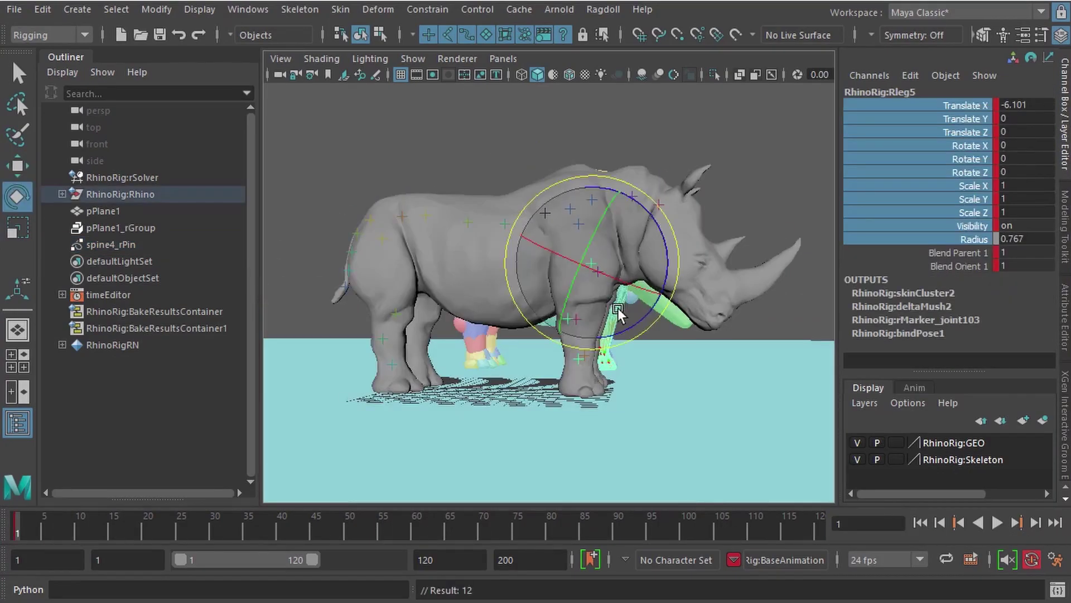
Step: Rotate the front leg joints into a stride pose and key them at frame 40
drag(618, 308, 612, 342)
key(q)
click(598, 272)
key(e)
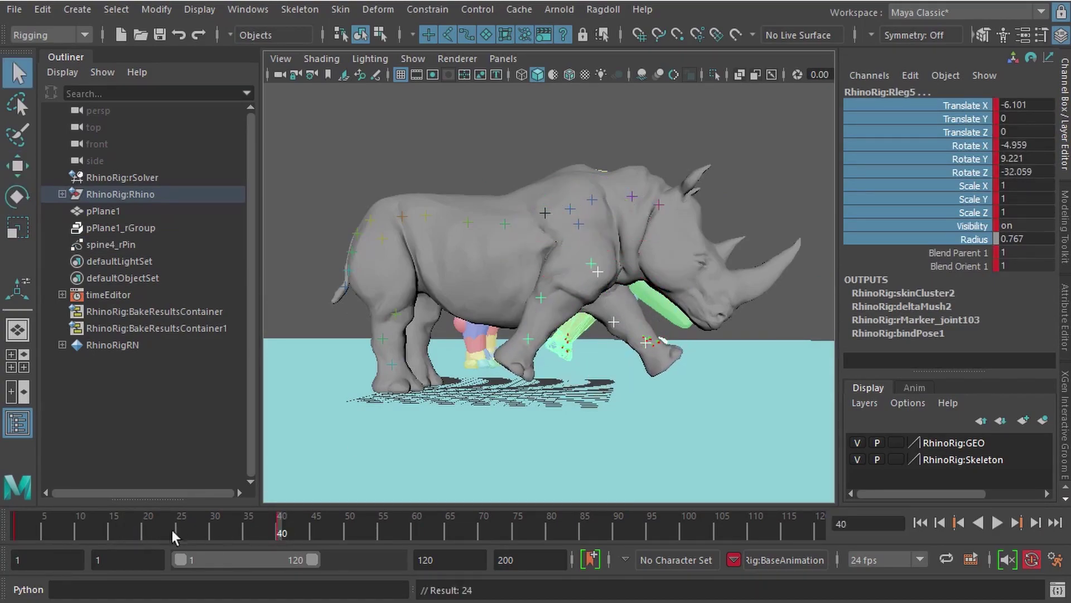
Step: Rotate the front leg joints into a different pose at frame 20, key them, and play back the animation
click(148, 535)
click(596, 271)
key(e)
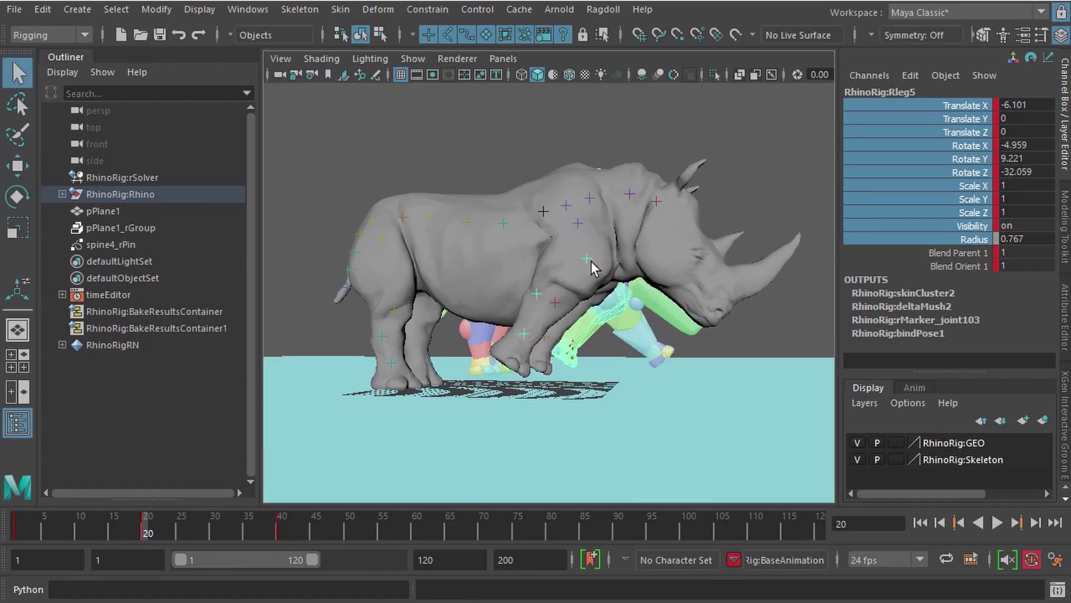
drag(677, 268, 675, 274)
key(q)
shift+click(597, 271)
key(s)
drag(112, 536, 258, 516)
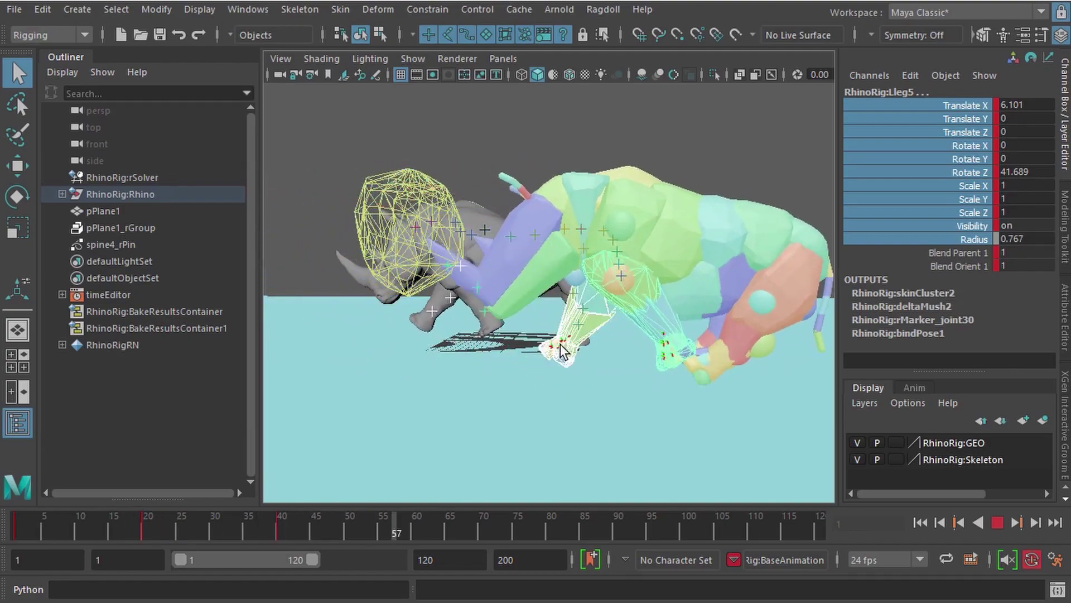
key(alt+v)
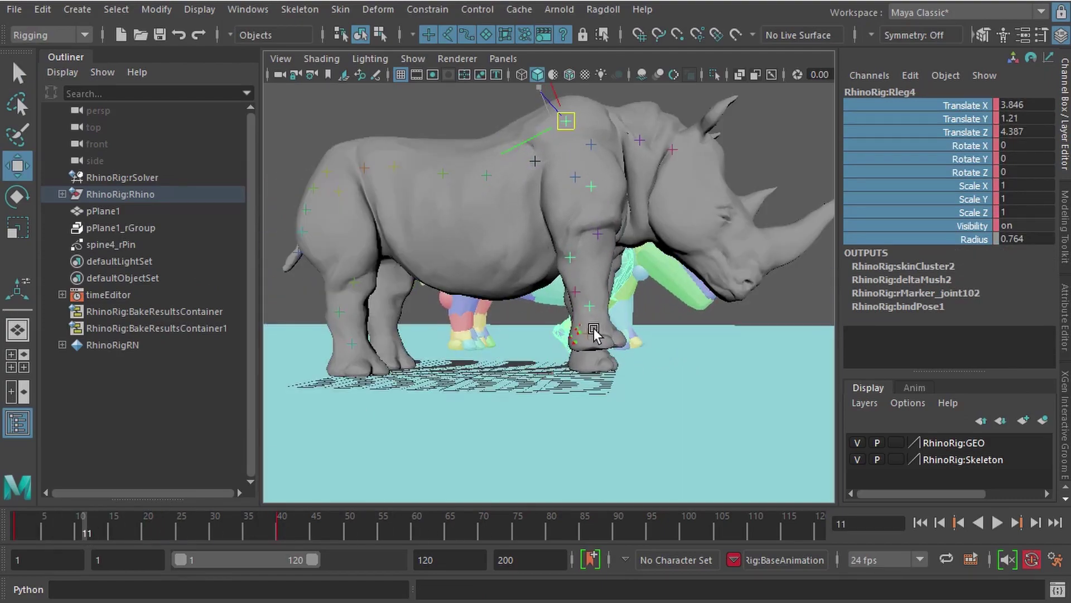
Step: Play back the simulation from frame 1 several times to check the keyed translation of the upper front leg joints
click(17, 535)
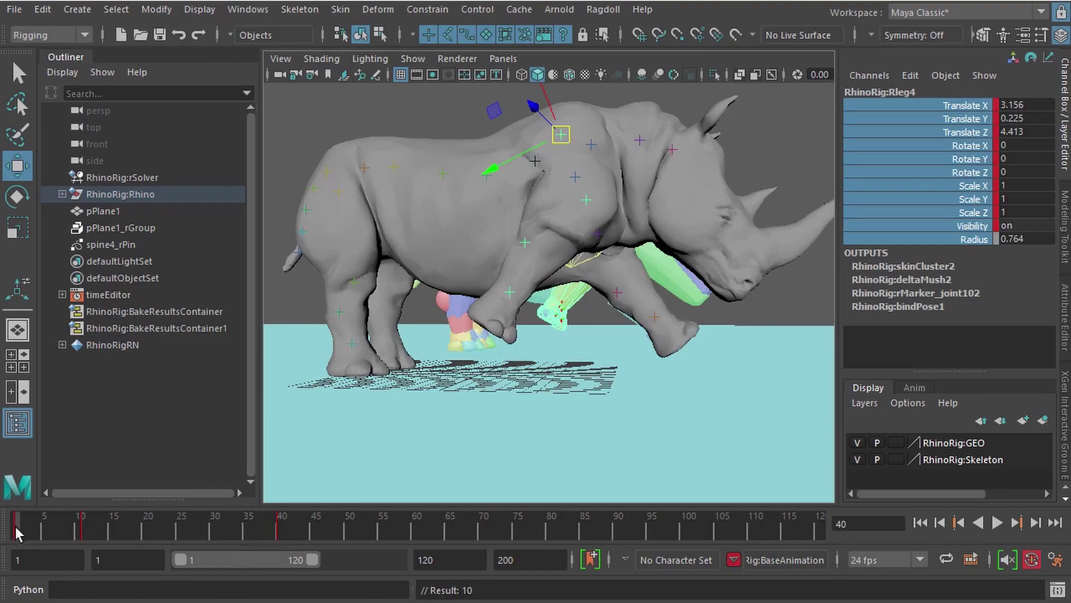
key(alt+v)
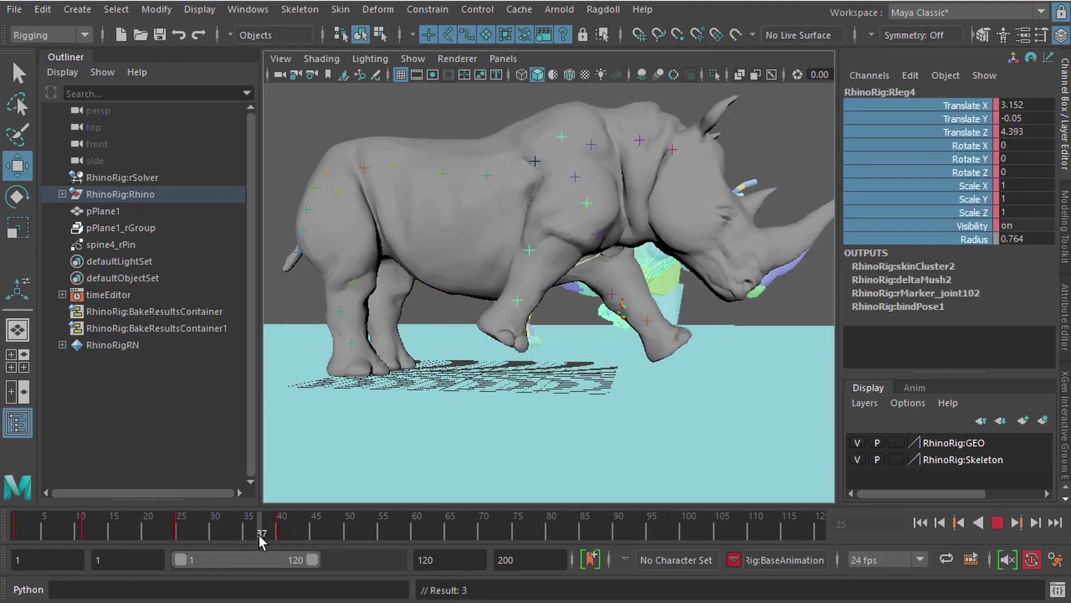
key(alt+v)
key(alt+v)
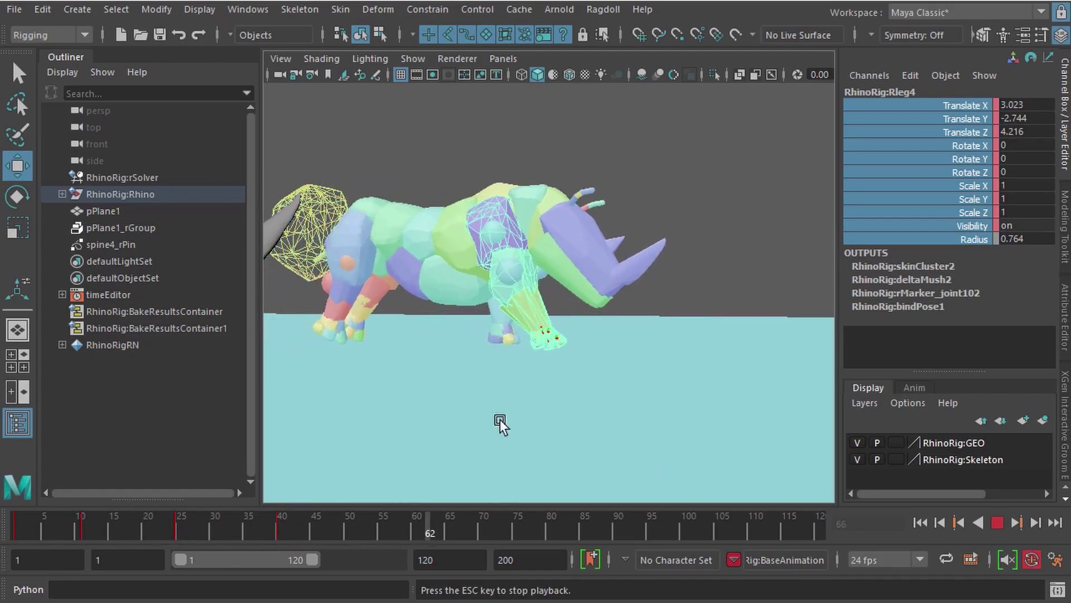
key(alt+v)
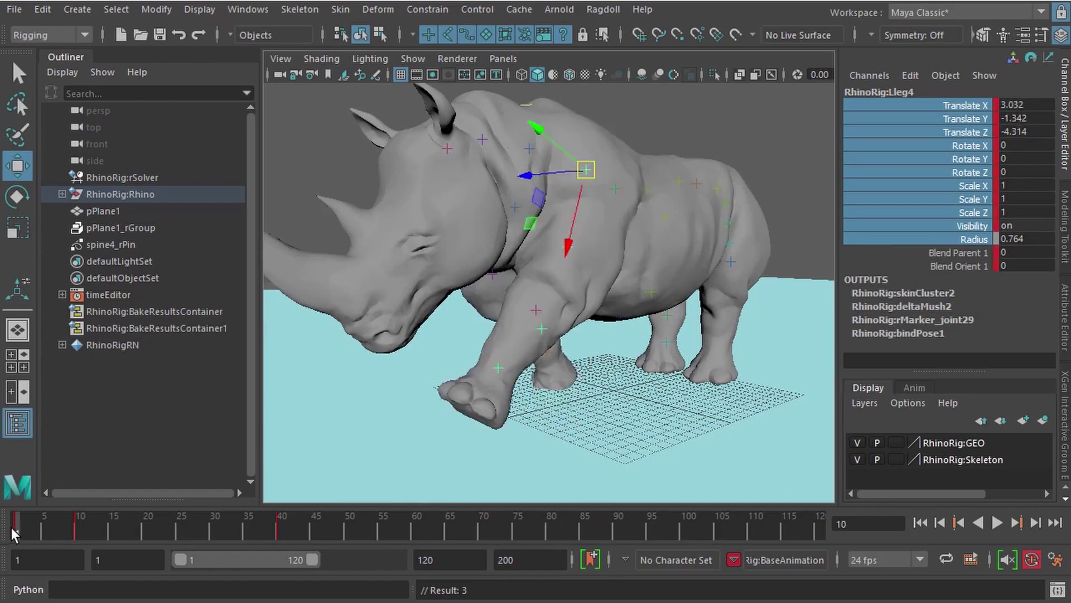
click(248, 9)
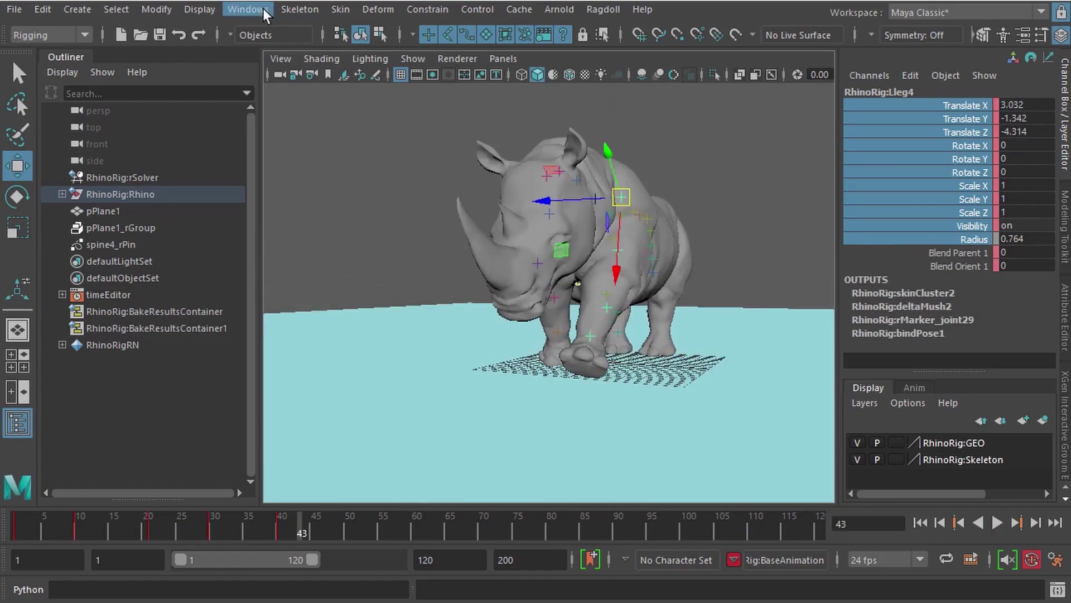
click(557, 191)
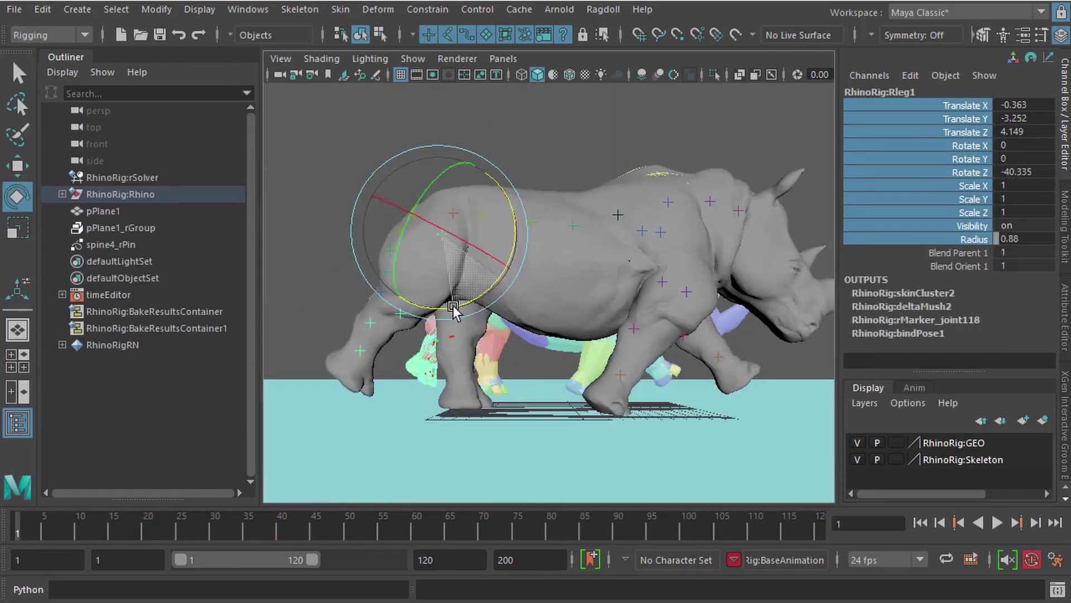
Step: Pose the hind legs in opposing strides at frame 1, and rotate the Rleg2 and Leg02 joints into a different pose at frame 20
key(w)
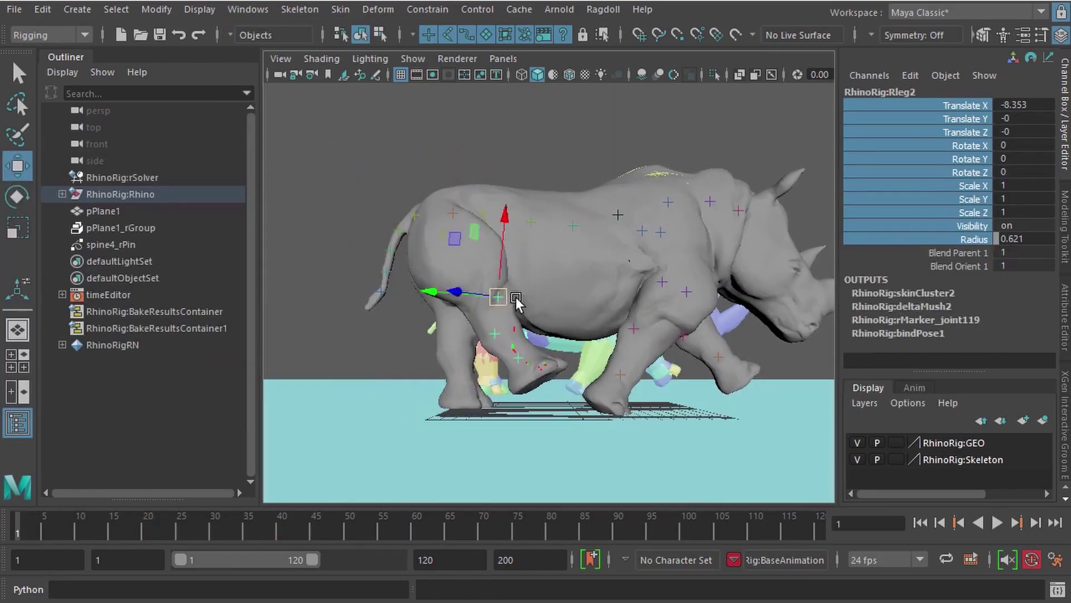
click(436, 237)
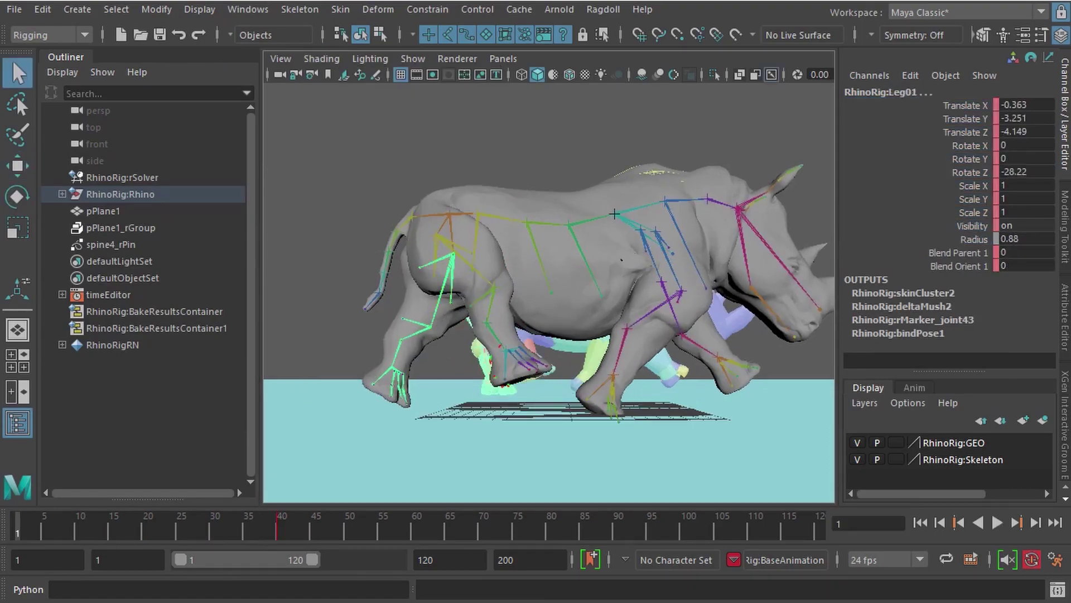
click(145, 526)
click(435, 254)
key(e)
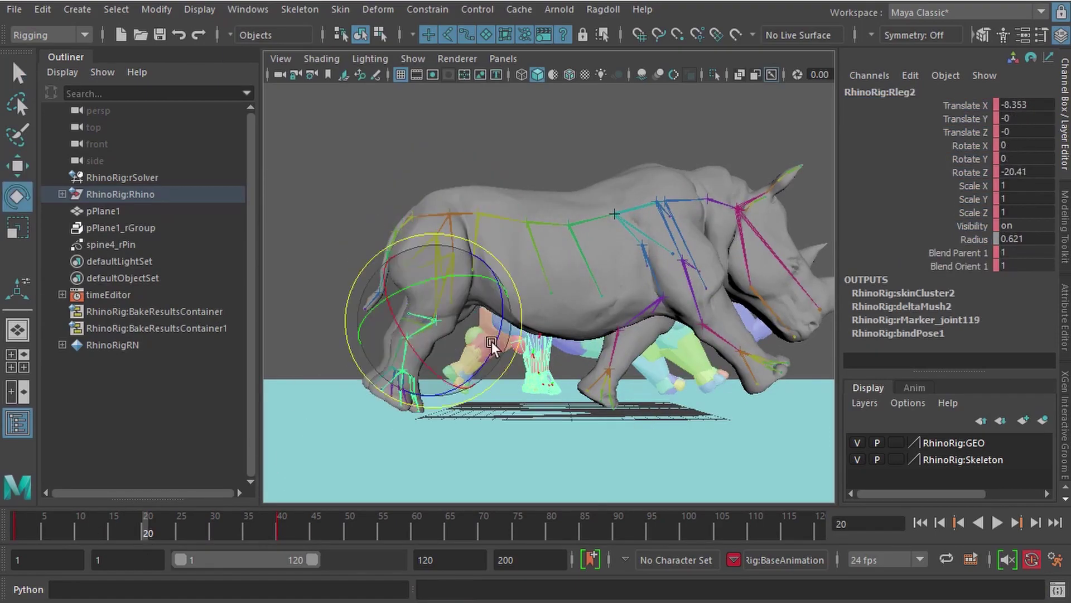
click(444, 289)
alt+drag(444, 289, 587, 329)
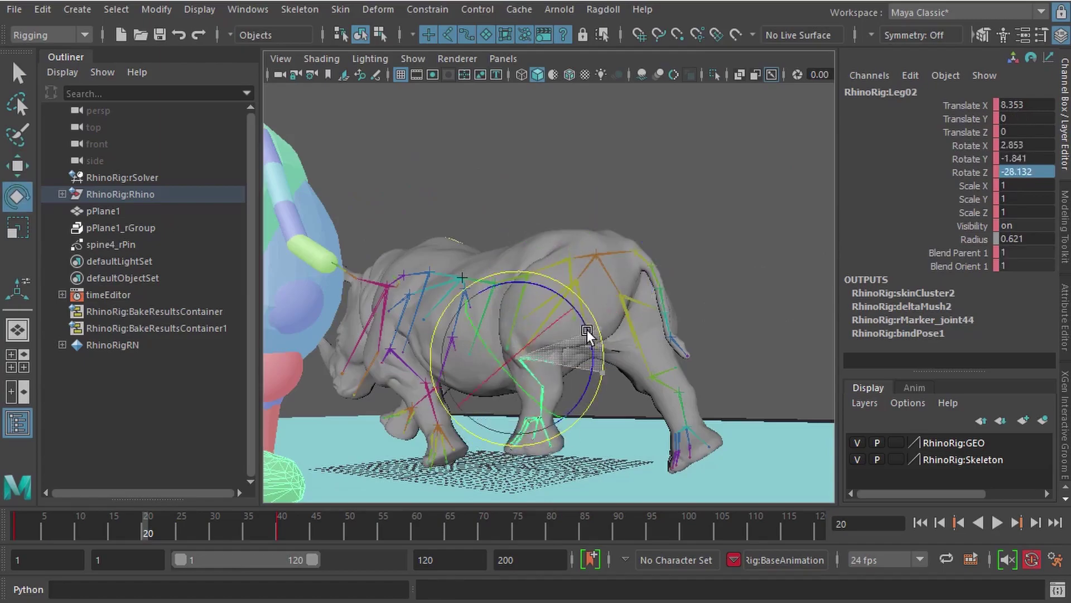
click(270, 521)
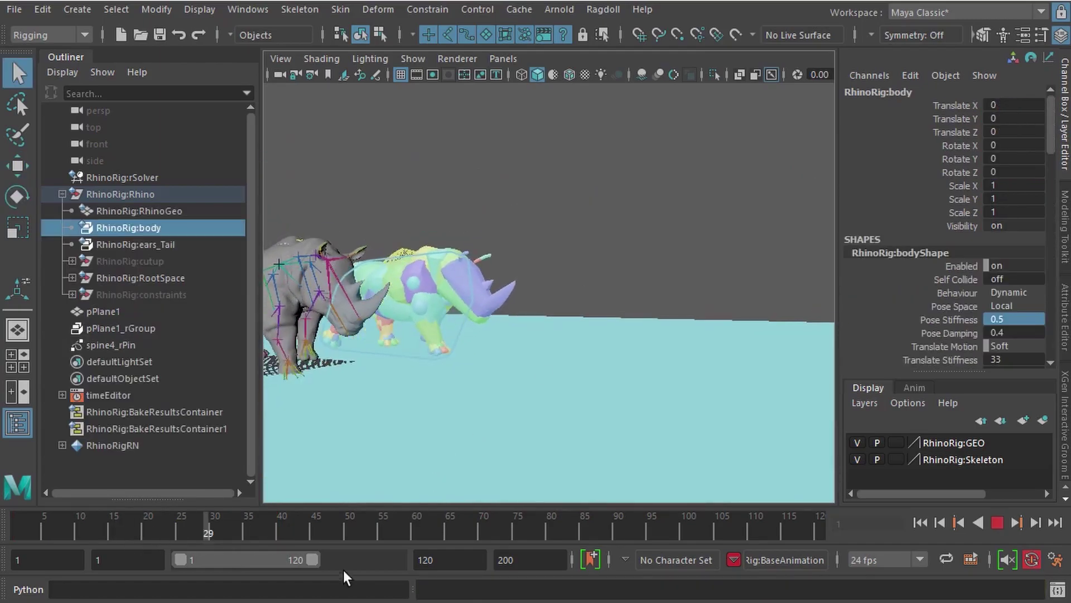
Step: Extend the playback range to frame 200 and key the right front foot joint Rfoot1 at frame 40
drag(315, 559, 417, 563)
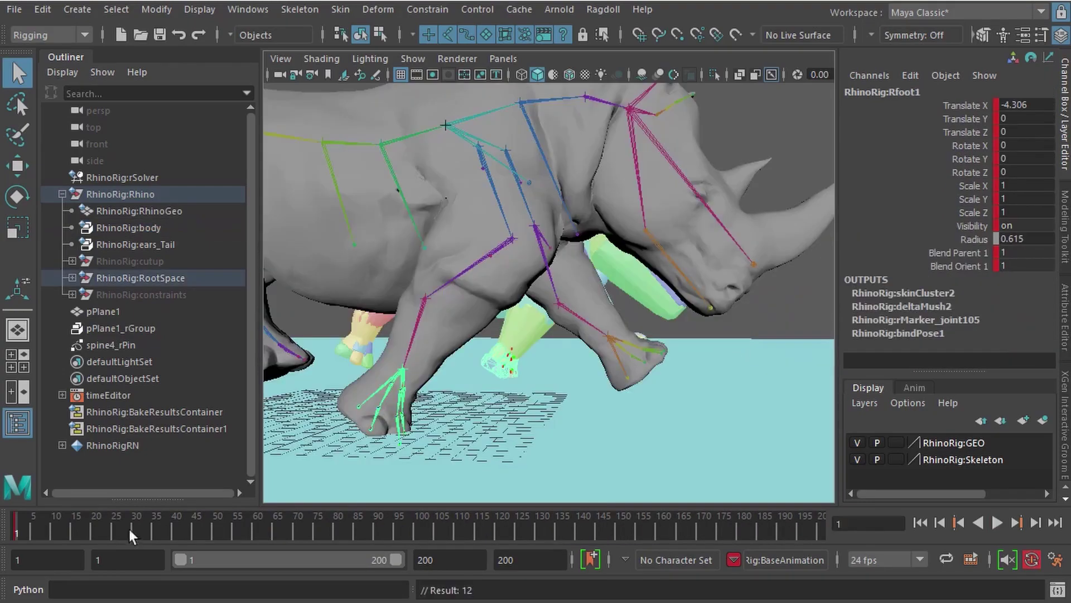
click(168, 531)
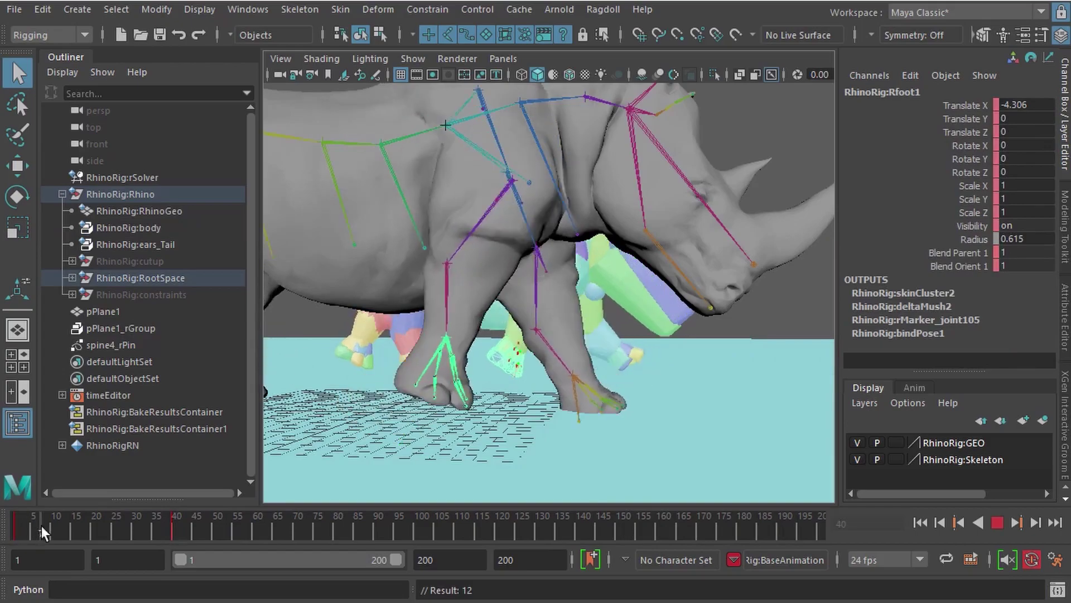
Step: Rotate the right front foot joint Rfoot1 into different poses at frame 8 and at about frame 21, and scrub to frame 40
drag(41, 526, 46, 527)
key(e)
drag(561, 335, 499, 396)
drag(45, 534, 86, 537)
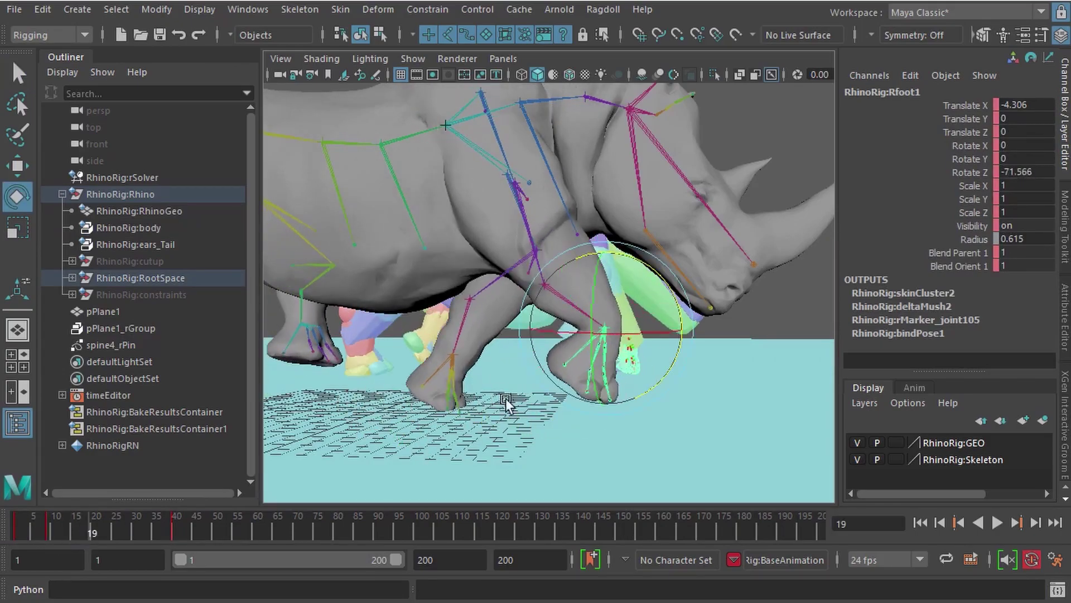
drag(505, 397, 501, 394)
drag(89, 533, 97, 530)
key(ctrl+z)
key(ctrl+z)
drag(631, 363, 703, 392)
drag(98, 533, 172, 531)
Step: Open the Graph Editor to inspect the leg animation curves
click(248, 9)
mouse_move(312, 95)
click(380, 95)
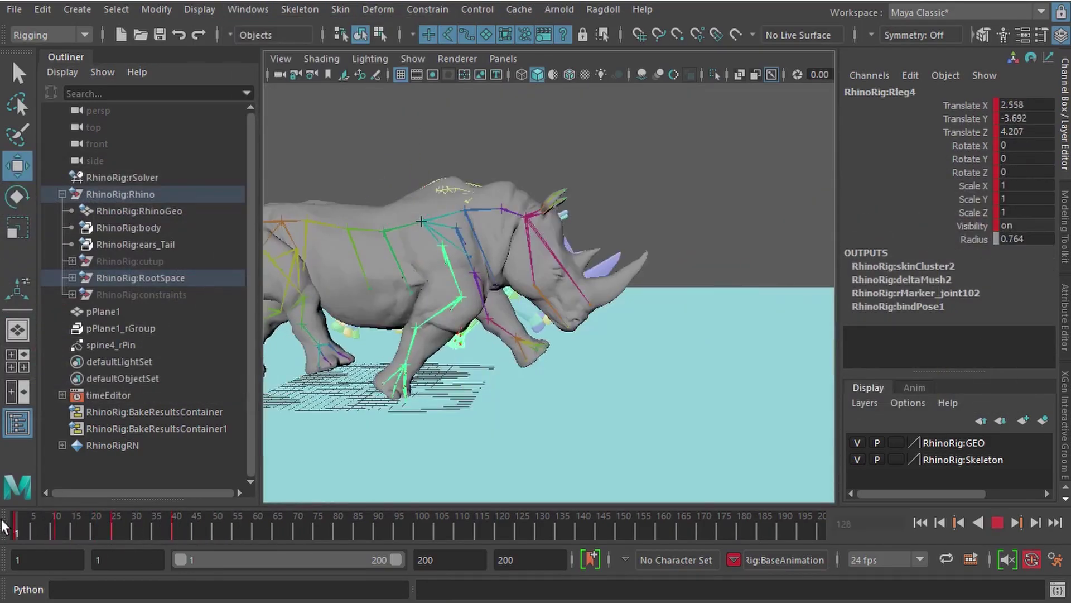
Step: Cut the key at frame 10 on the right upper front leg joint Rleg4 and scrub through its motion
click(56, 530)
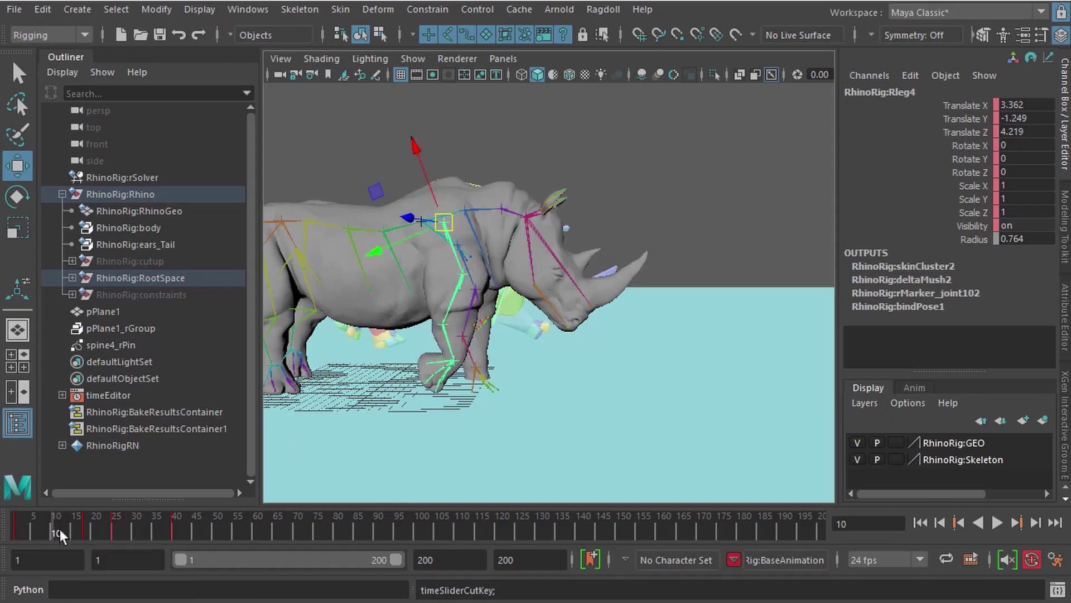
drag(90, 530, 213, 530)
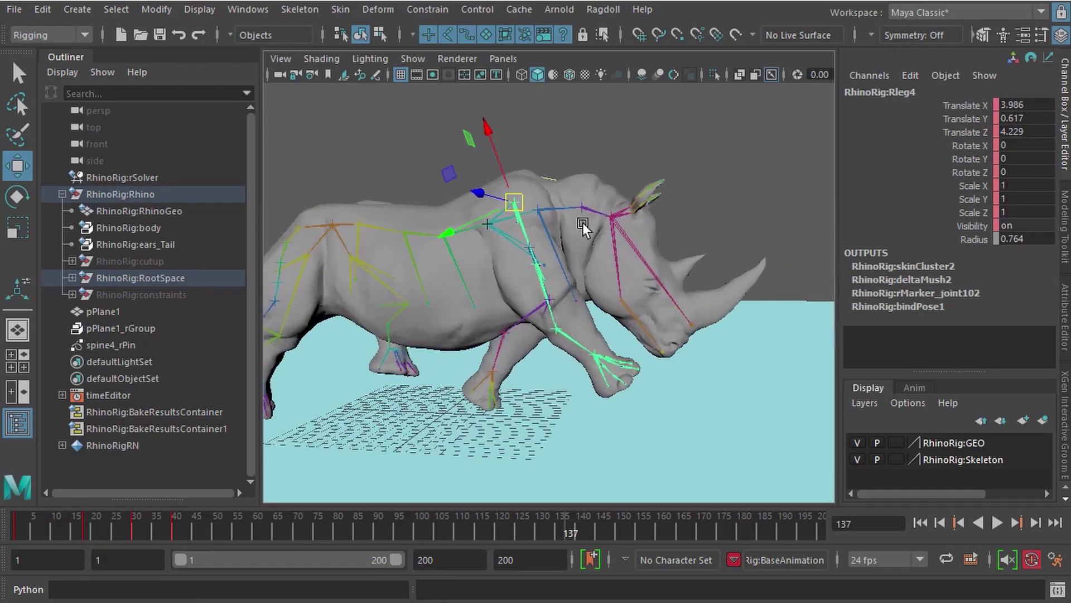
Step: Select the neck and head joints together and key their pose at frame 40
click(582, 223)
key(q)
click(174, 525)
key(s)
Step: Rotate the neck and head joints slightly at frame 10, raise them at frame 20, and key the pose
drag(28, 521, 55, 524)
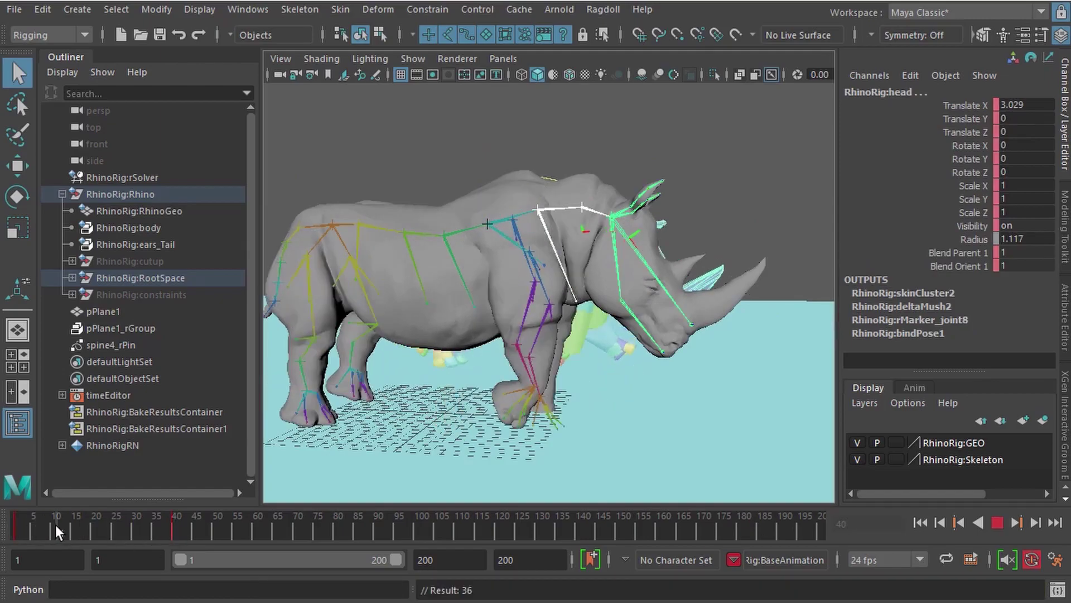
key(e)
drag(666, 245, 660, 254)
drag(58, 524, 94, 524)
drag(676, 245, 689, 223)
key(s)
Step: Key the neck and head joints at frame 30 and scrub the animation from frame 1
drag(82, 531, 105, 527)
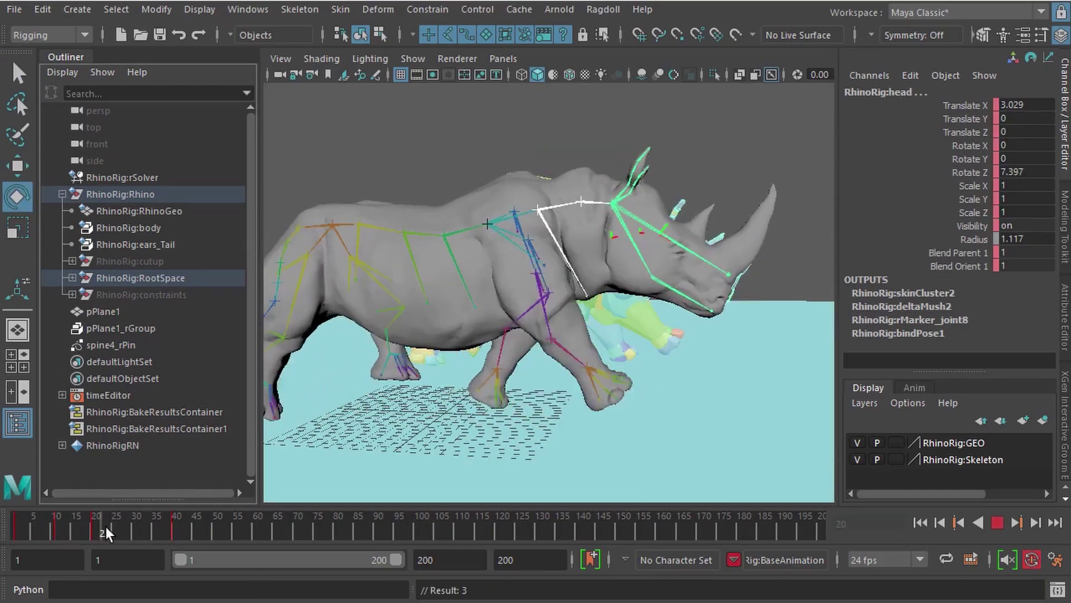
drag(106, 526, 132, 526)
key(s)
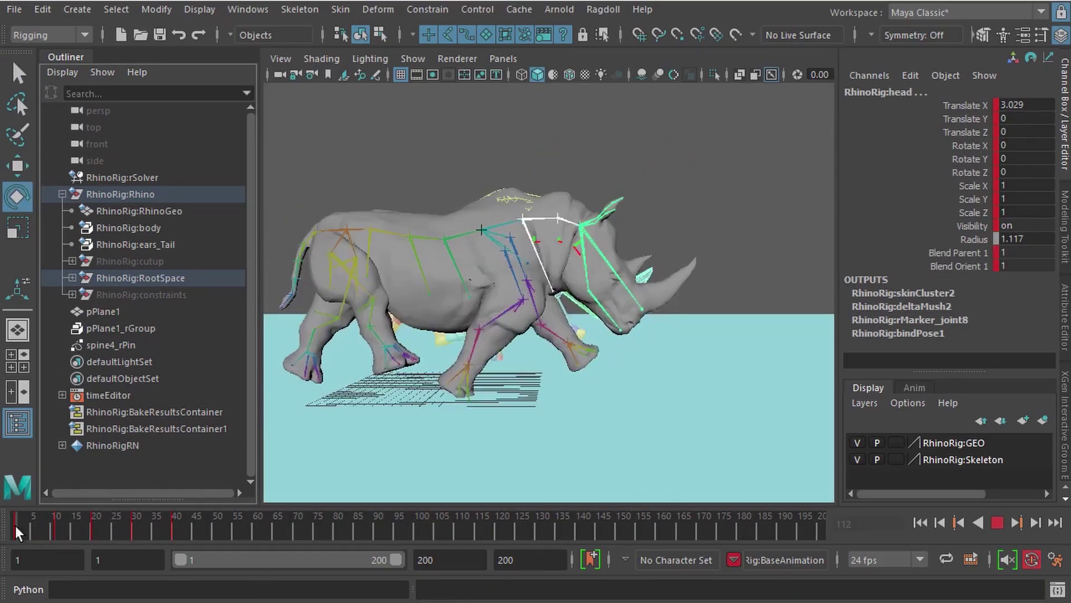
drag(15, 525, 85, 524)
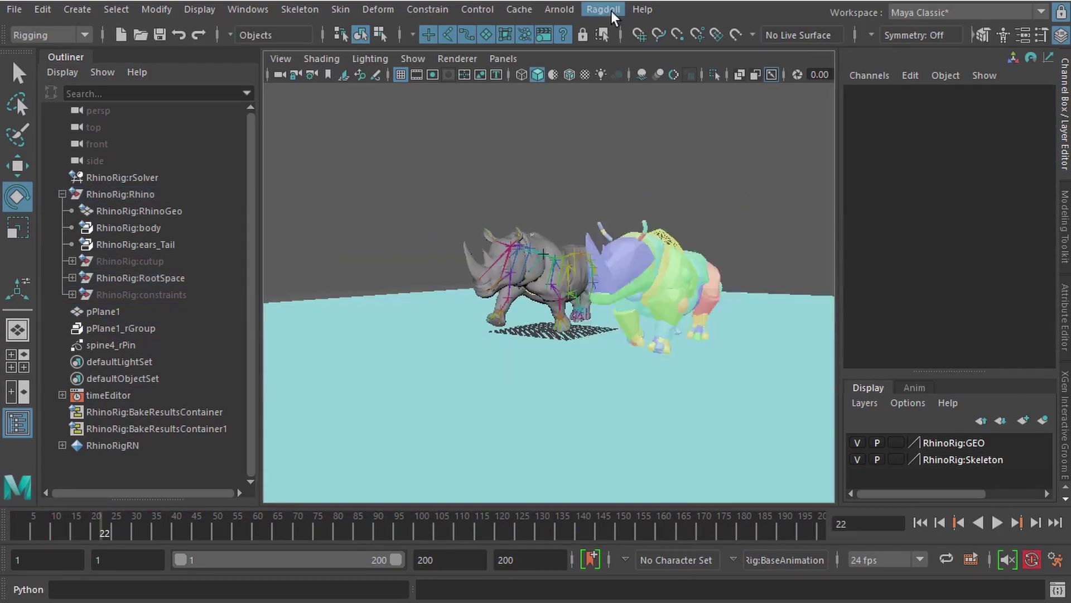
Step: Record the markers' simulation into animation over the playback range, with Record to Layer and Auto Cache enabled
click(610, 9)
click(745, 147)
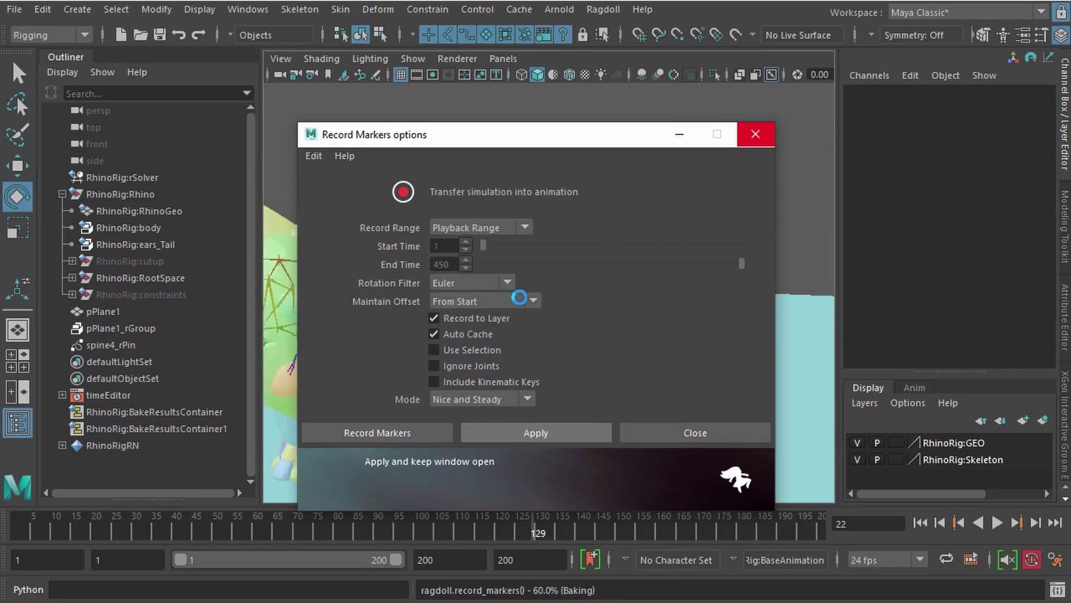
click(755, 134)
Step: Hide all object types in the viewport, and orbit around the textured rhino during playback of the recorded walk
click(413, 58)
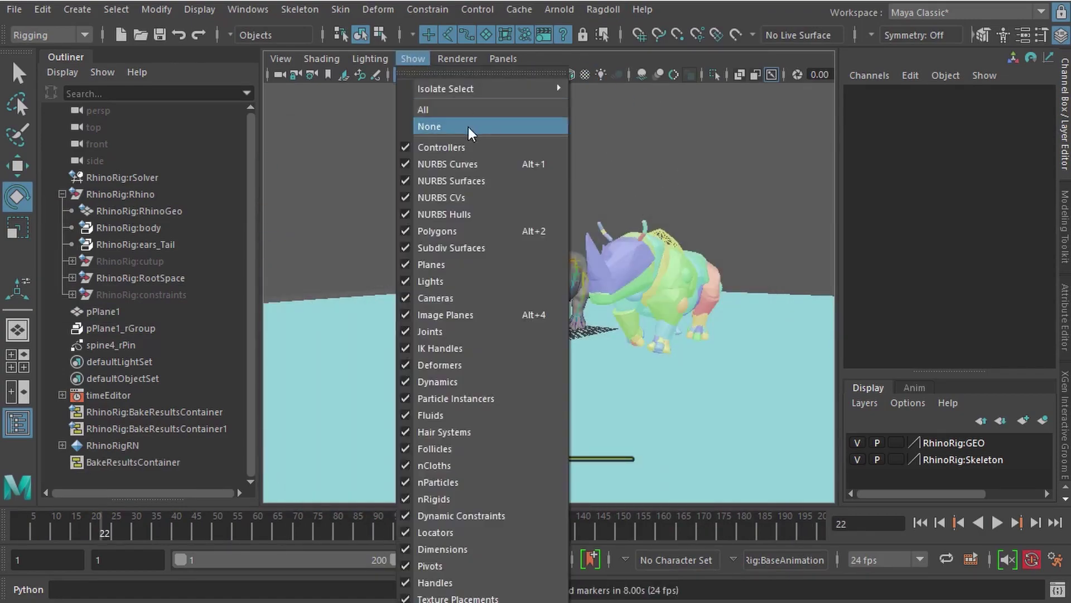
click(467, 126)
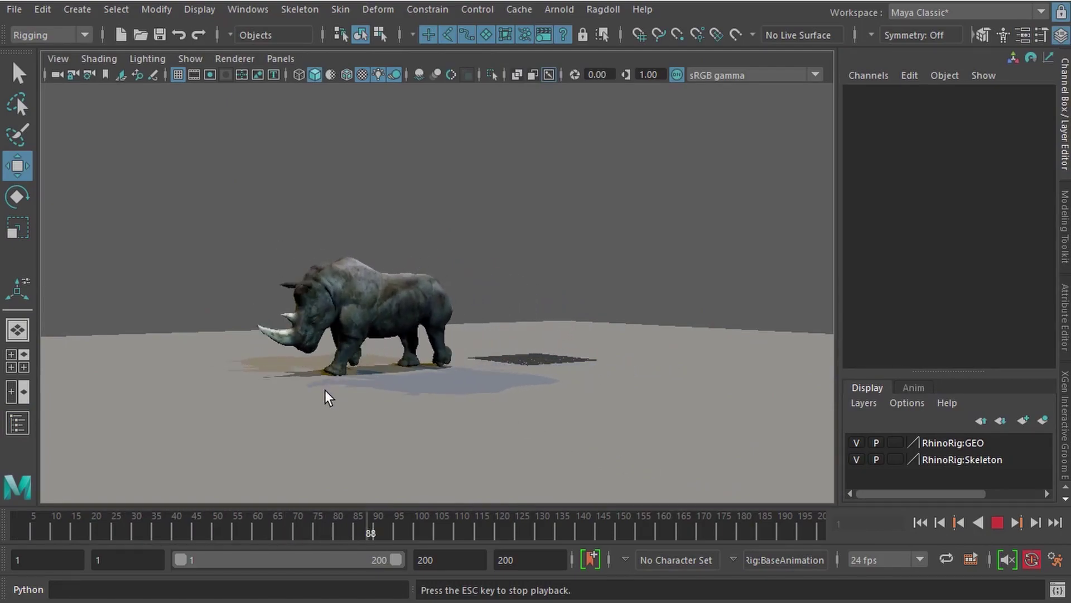
alt+drag(622, 375, 761, 373)
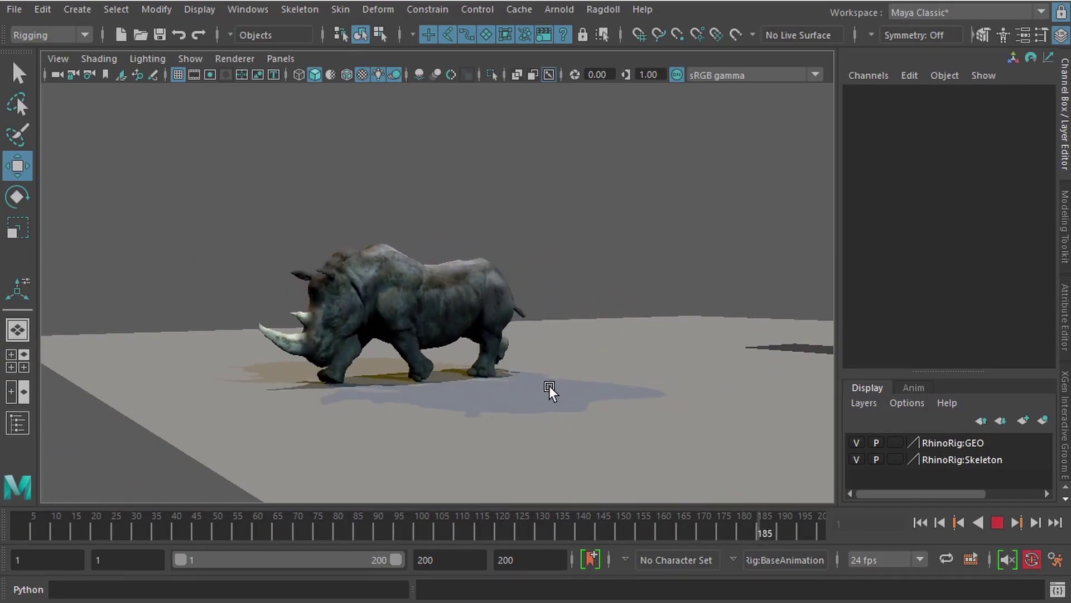